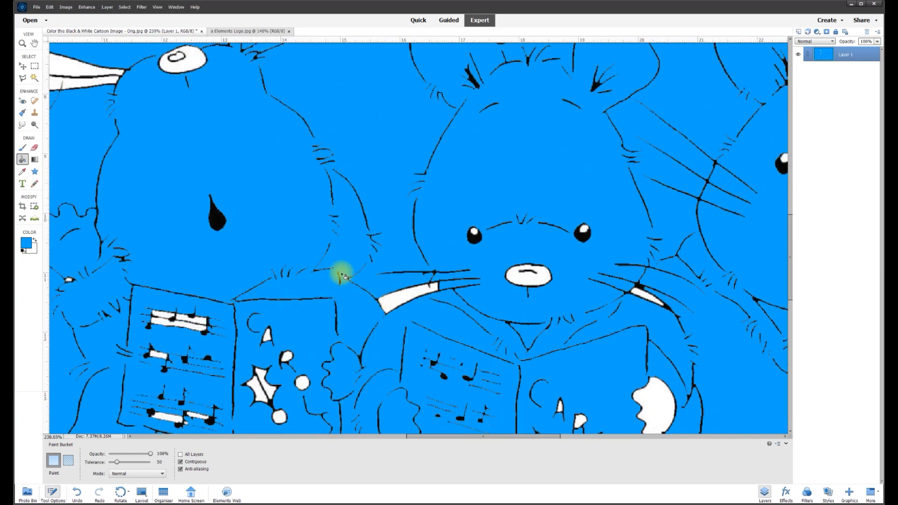
Undo the blue Paint Bucket fill that spread across the whole line drawing
scroll(358, 272, "up", 2)
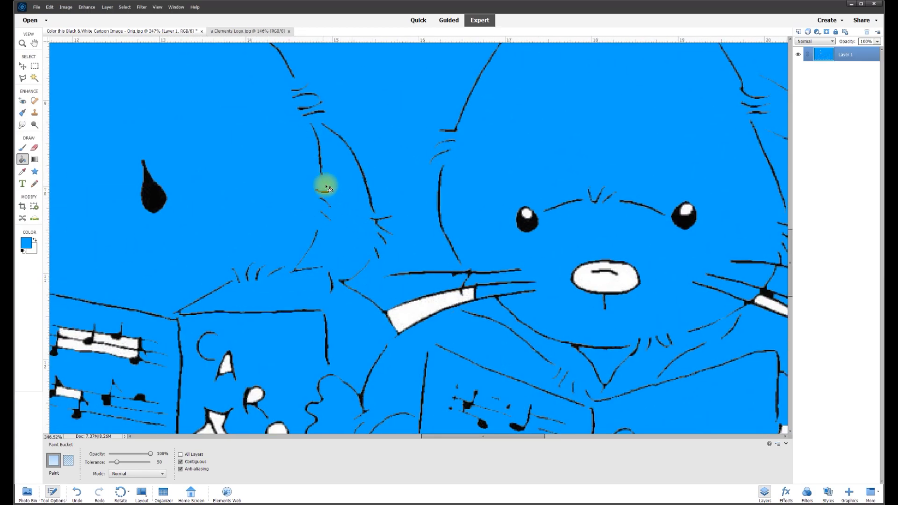
scroll(352, 273, "down", 3)
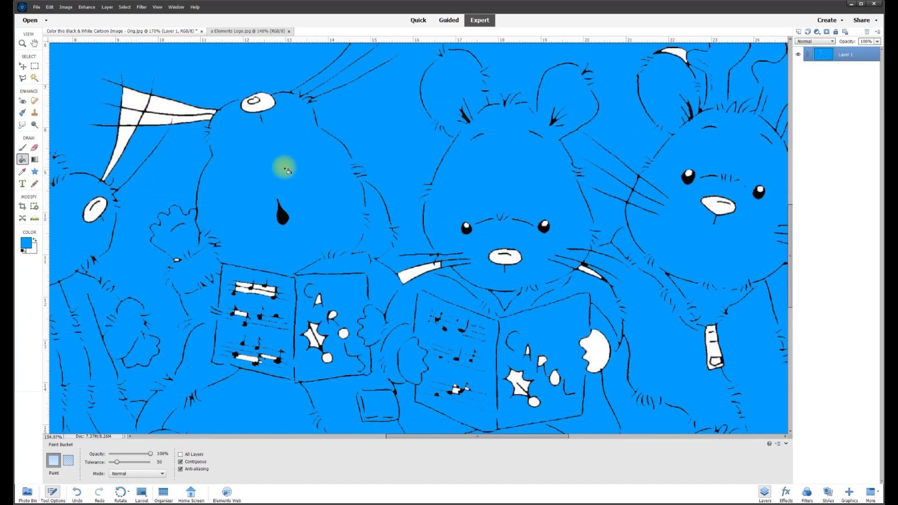
scroll(283, 171, "down", 3)
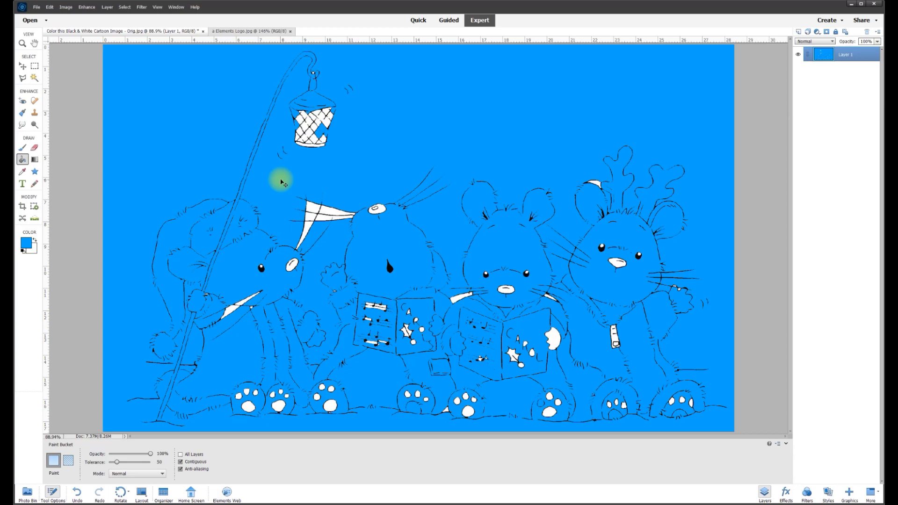
key("ctrl+z")
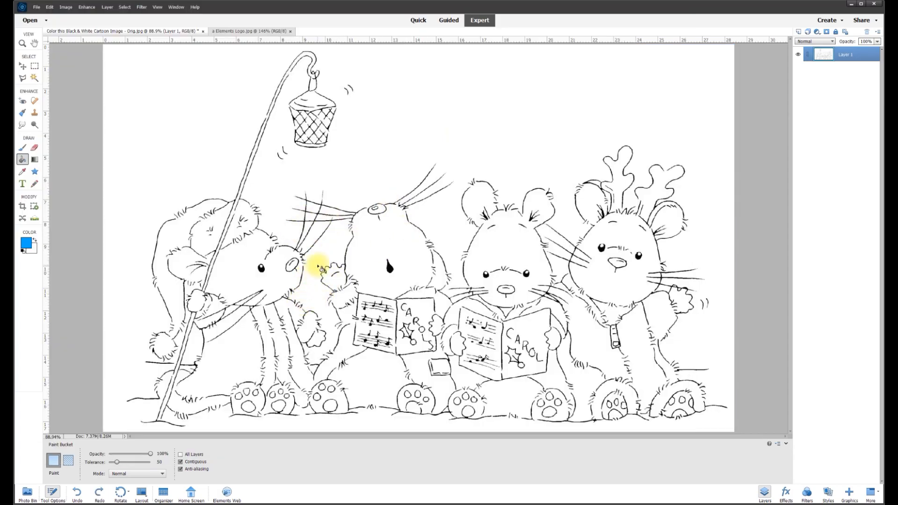
Try thickening the drawing's outlines by lowering the brightness to -108 in Brightness/Contrast, and set it back
left_click(23, 67)
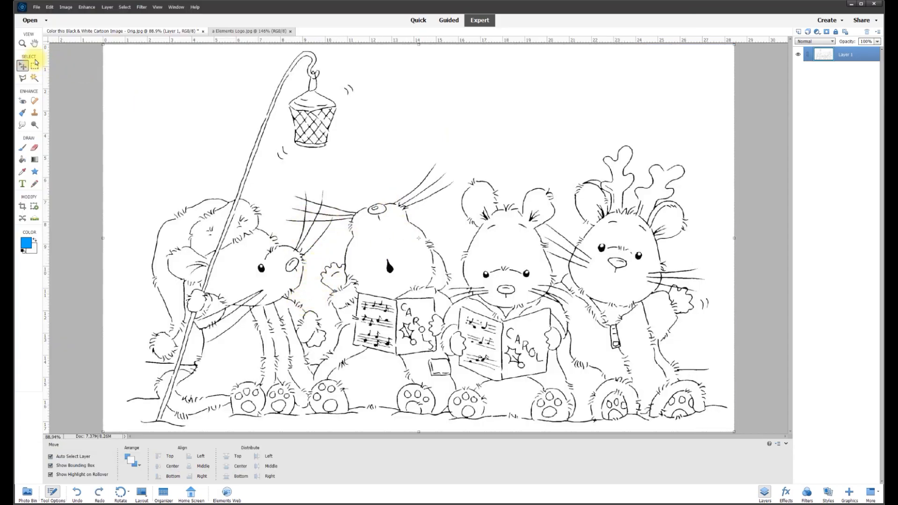
scroll(284, 77, "up", 3)
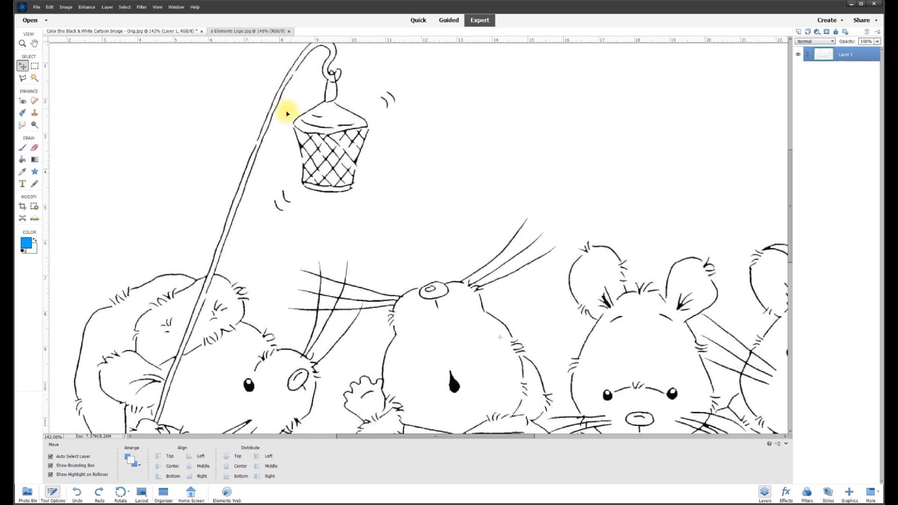
scroll(286, 114, "up", 3)
scroll(244, 162, "up", 3)
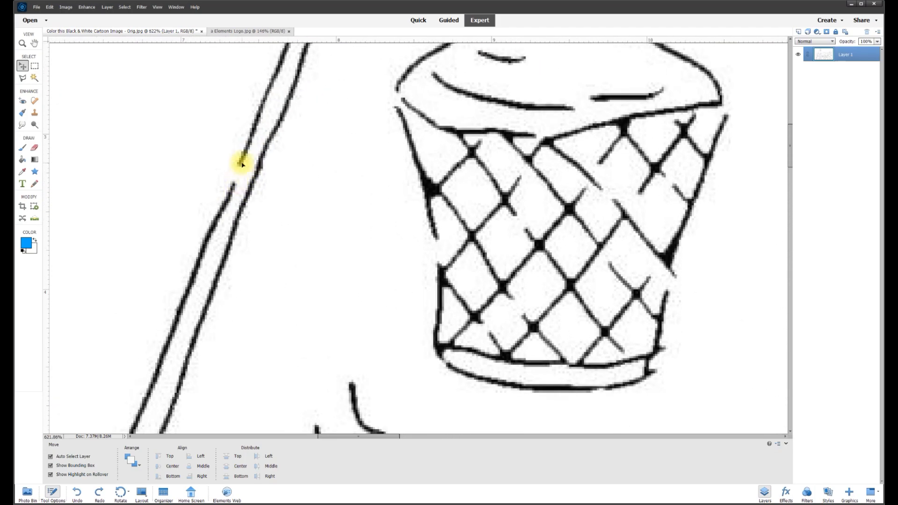
scroll(242, 164, "up", 2)
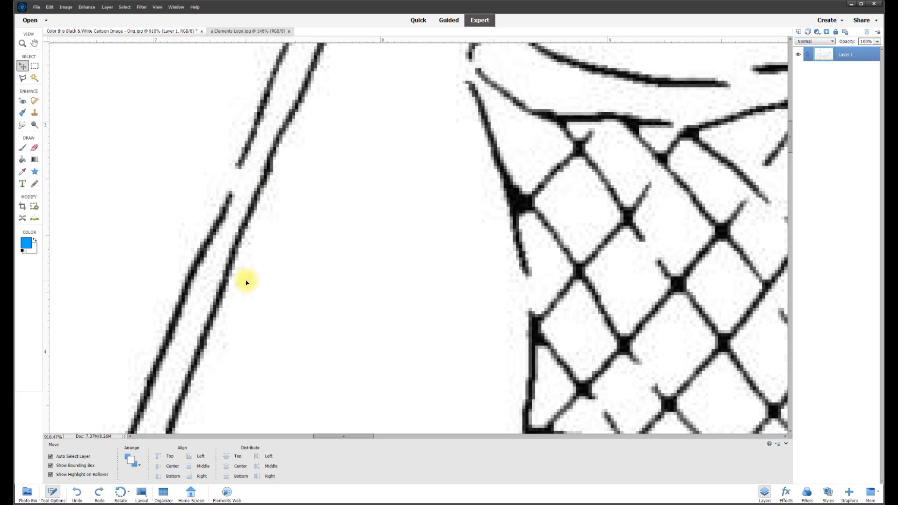
left_click(87, 7)
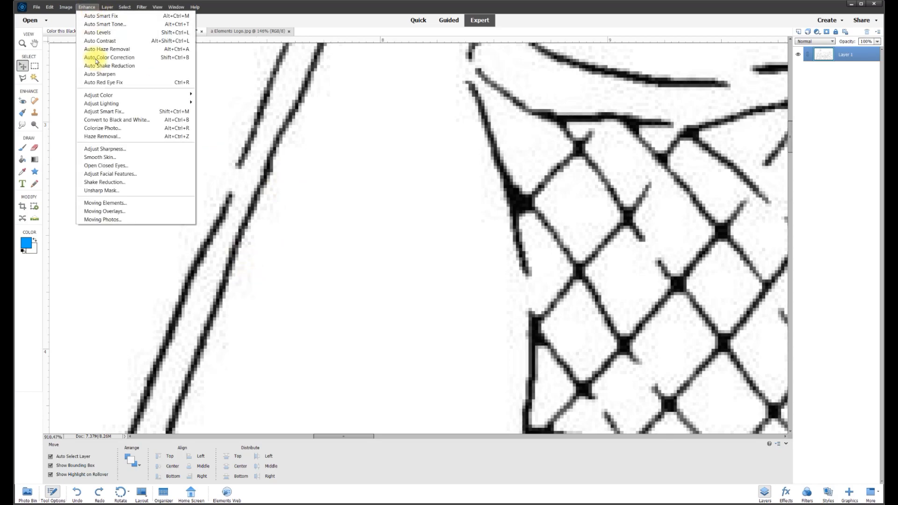
mouse_move(178, 103)
left_click(236, 101)
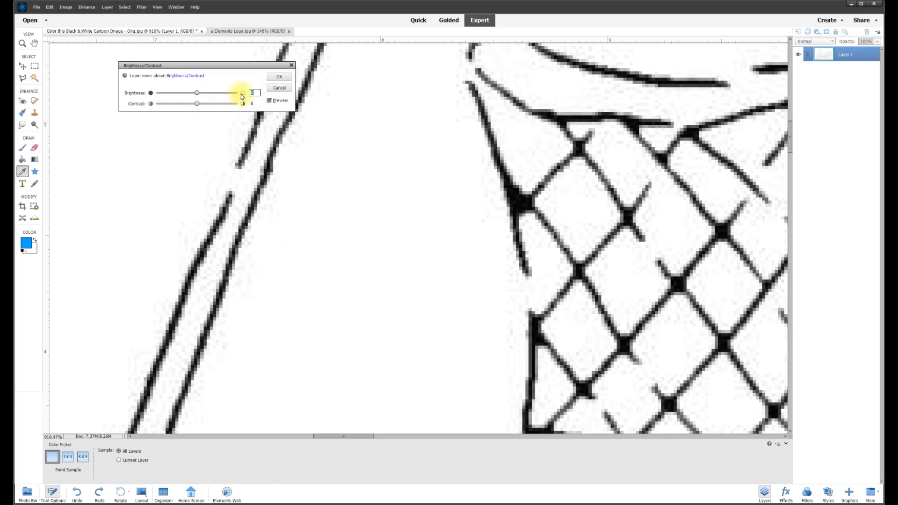
left_click_drag(197, 95, 167, 93)
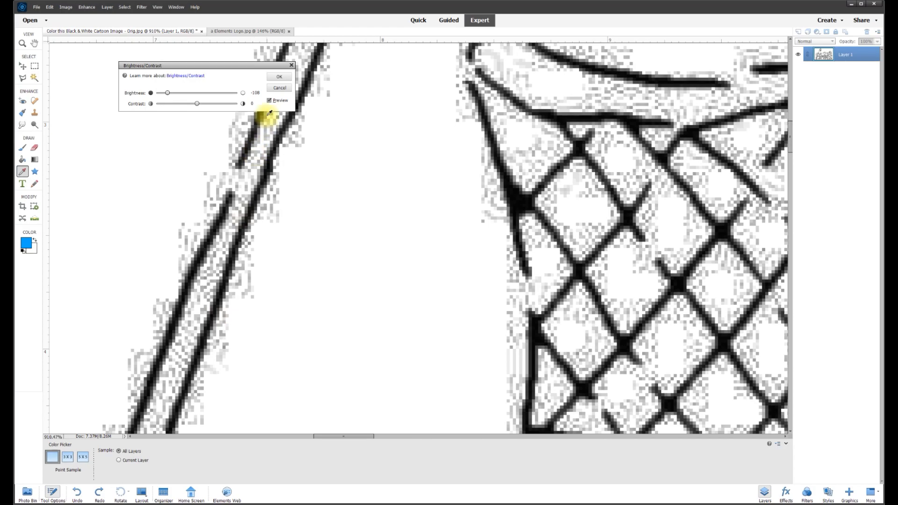
left_click_drag(168, 95, 200, 104)
left_click(280, 80)
key("v")
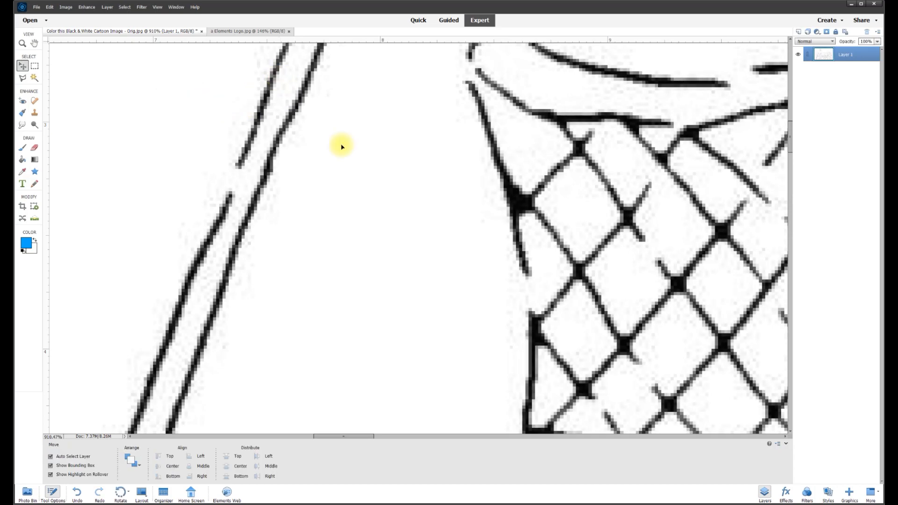
Invert the drawing to white lines on black, and thicken the lines with brightness 105 and contrast 100
scroll(412, 194, "down", 2)
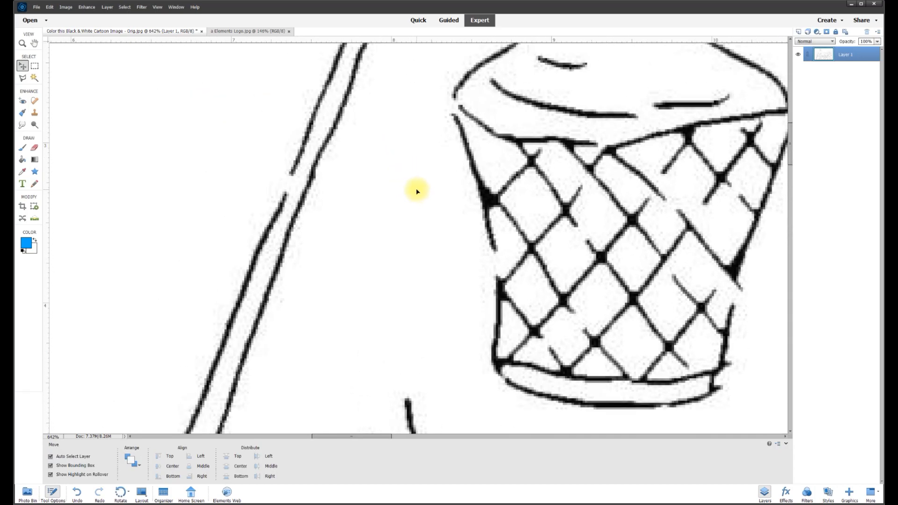
key("ctrl+i")
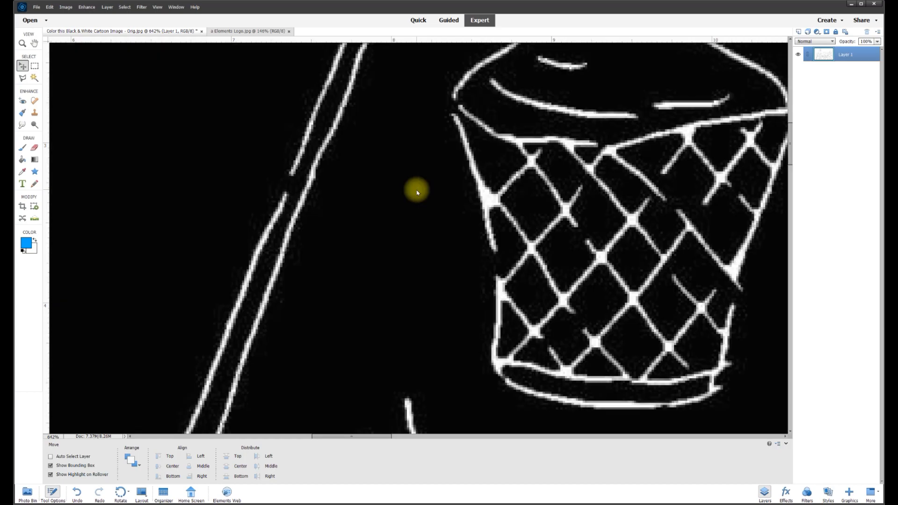
scroll(564, 201, "up", 2)
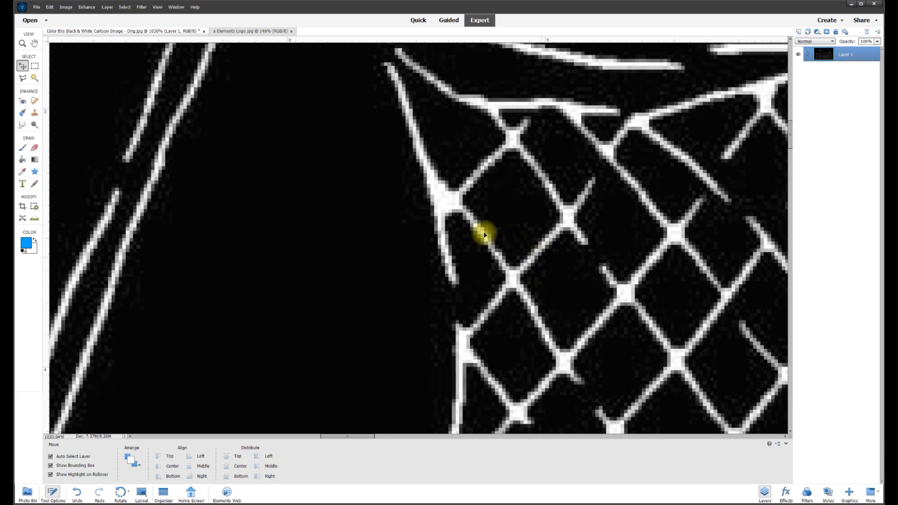
left_click(87, 7)
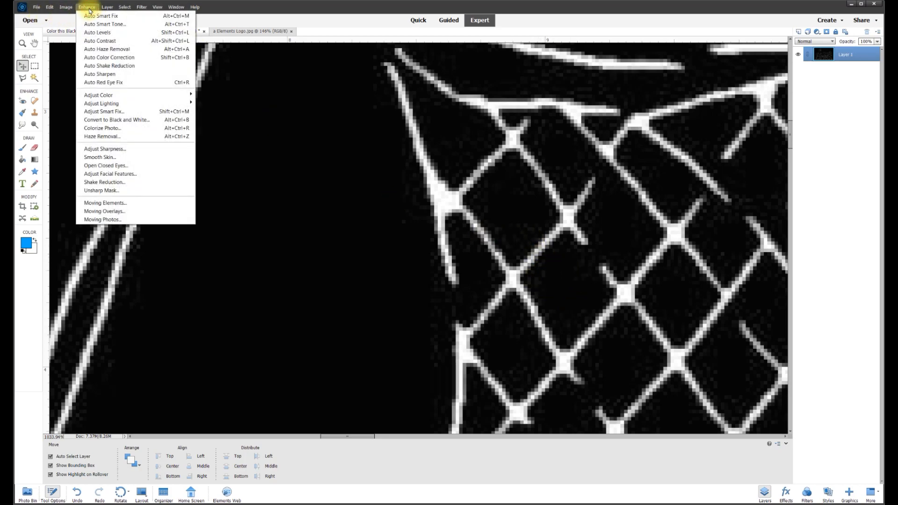
mouse_move(132, 103)
left_click(213, 111)
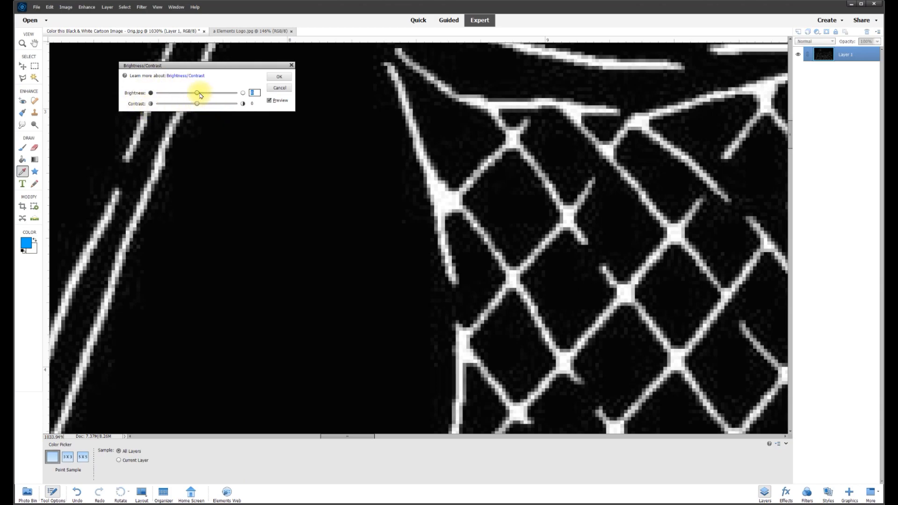
left_click_drag(199, 95, 237, 95)
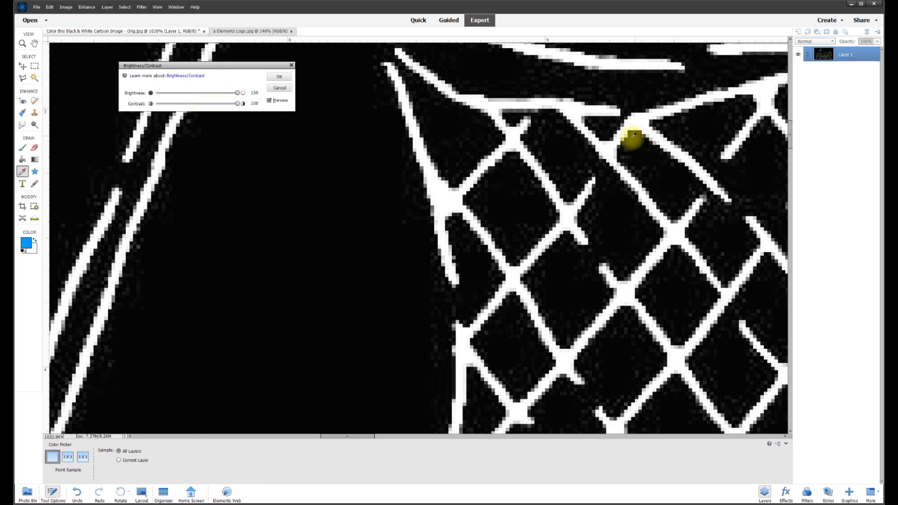
left_click_drag(238, 95, 226, 97)
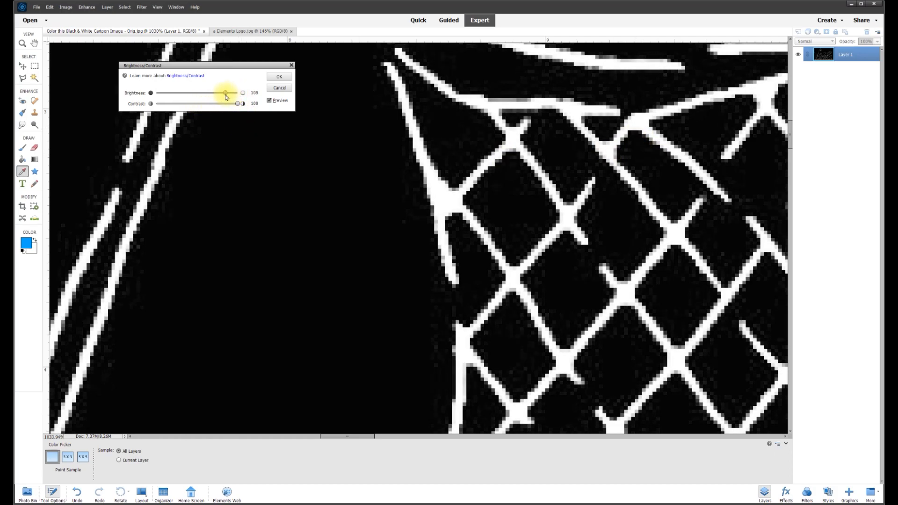
left_click(280, 78)
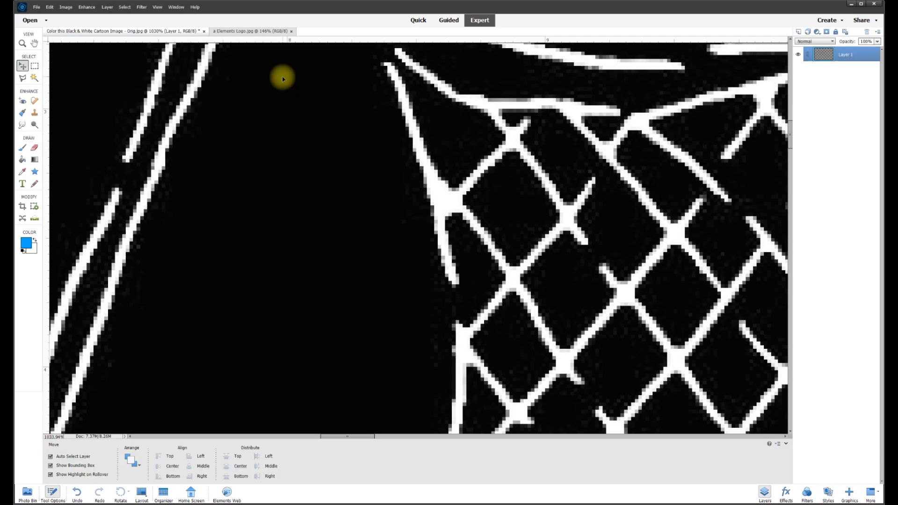
Invert the image back to black outlines on a white background
scroll(489, 169, "down", 9)
scroll(483, 180, "down", 6)
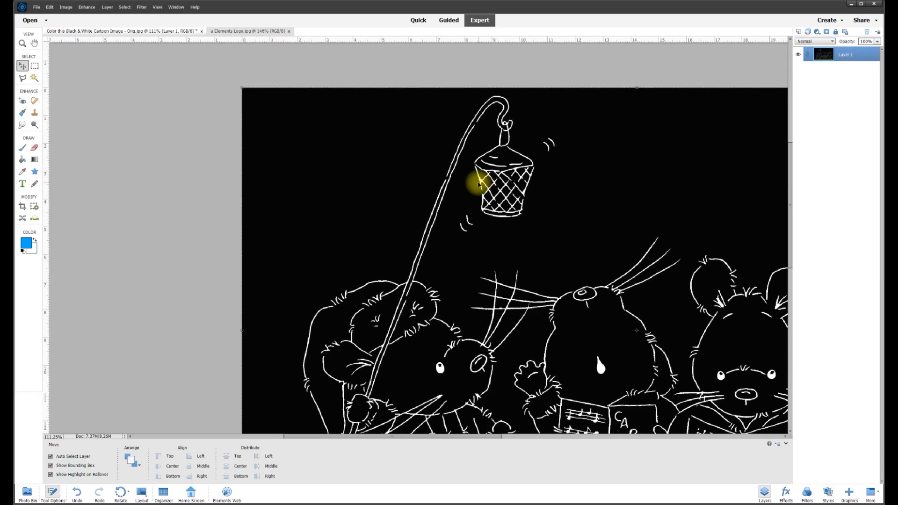
scroll(468, 194, "up", 2)
scroll(385, 230, "up", 3)
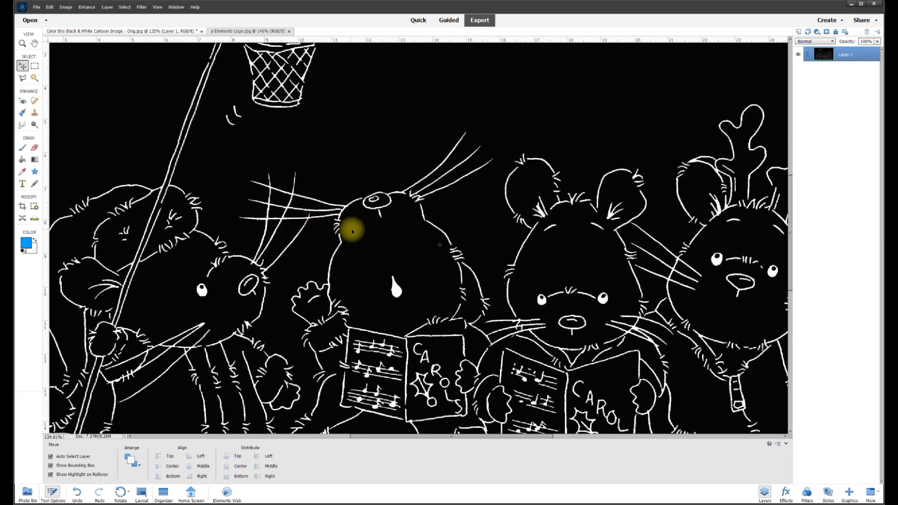
key("ctrl+i")
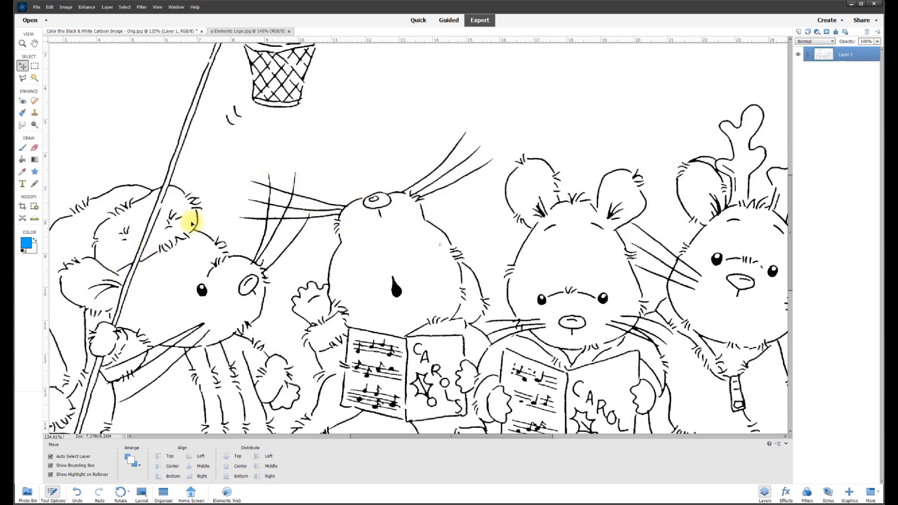
Sample black from the outline of the first mouse's hat as the foreground color and check it as 000000 in the Color Picker
scroll(196, 213, "down", 5)
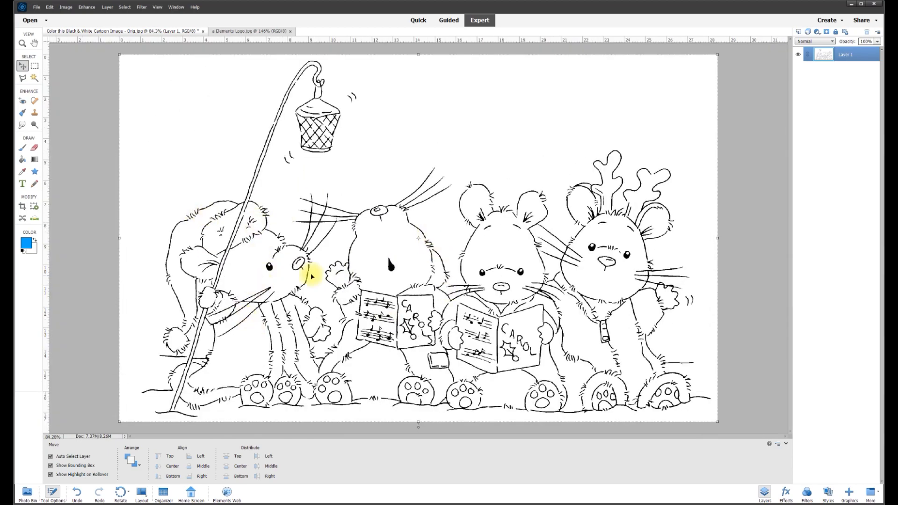
scroll(315, 197, "up", 6)
scroll(318, 195, "up", 2)
scroll(357, 181, "up", 2)
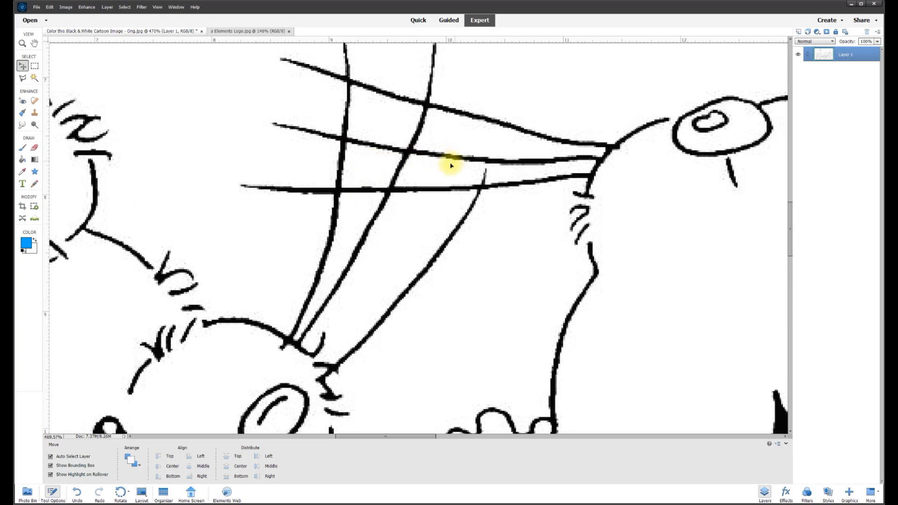
scroll(219, 240, "down", 1)
scroll(220, 240, "up", 2)
left_click_drag(403, 436, 354, 431)
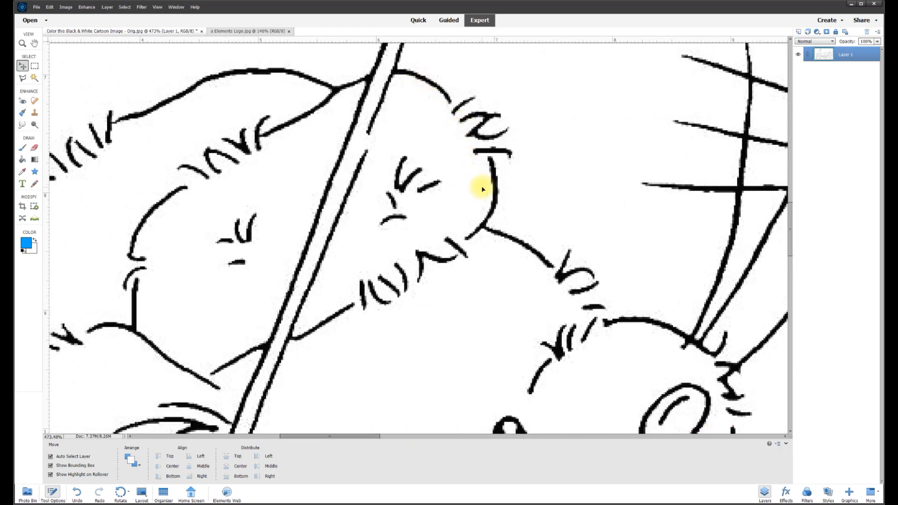
left_click(23, 172)
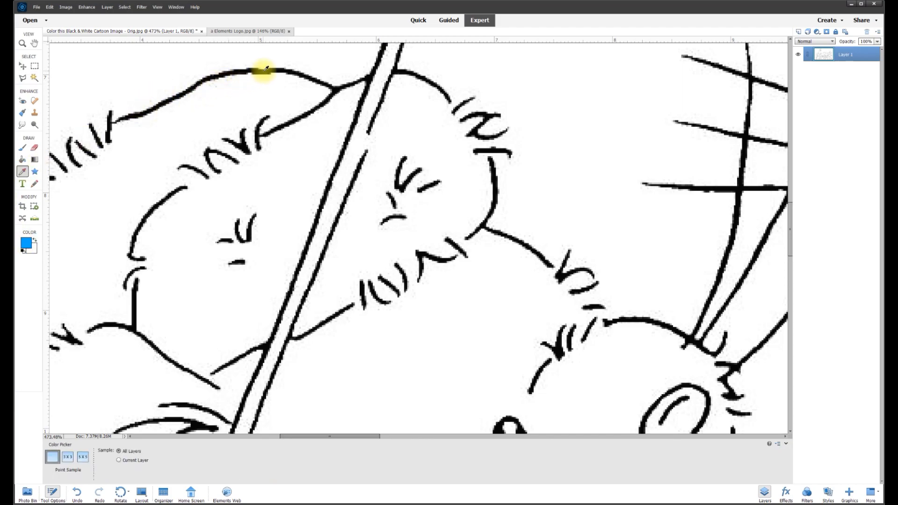
left_click(25, 247)
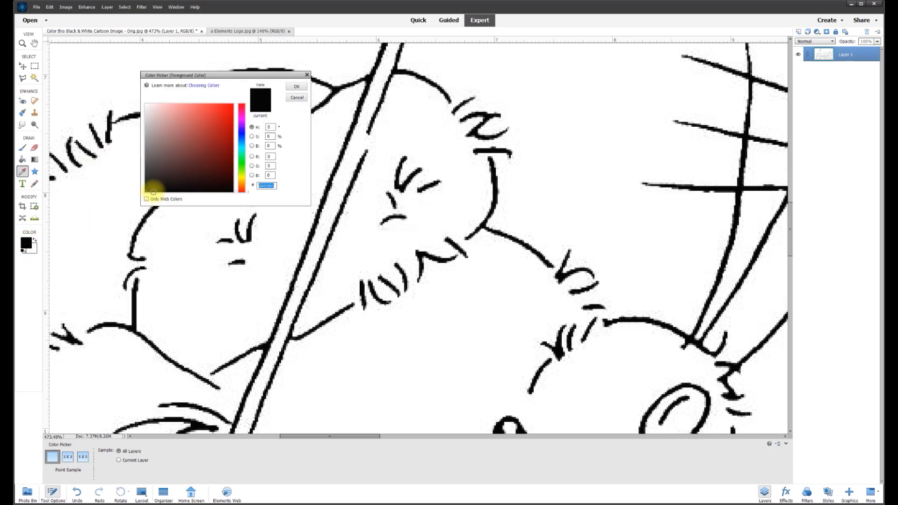
left_click(305, 87)
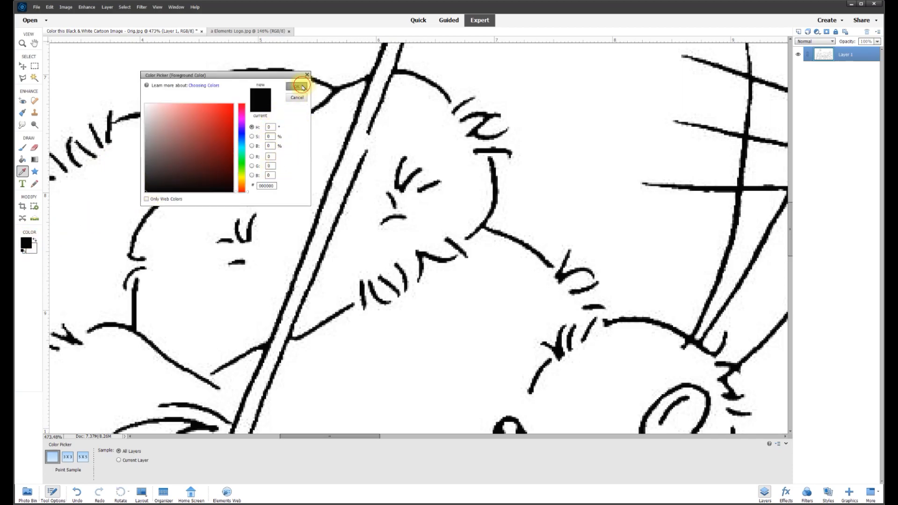
Try a curved black stroke on the hat's fur brim with a 5 px Brush, and undo it
left_click(21, 149)
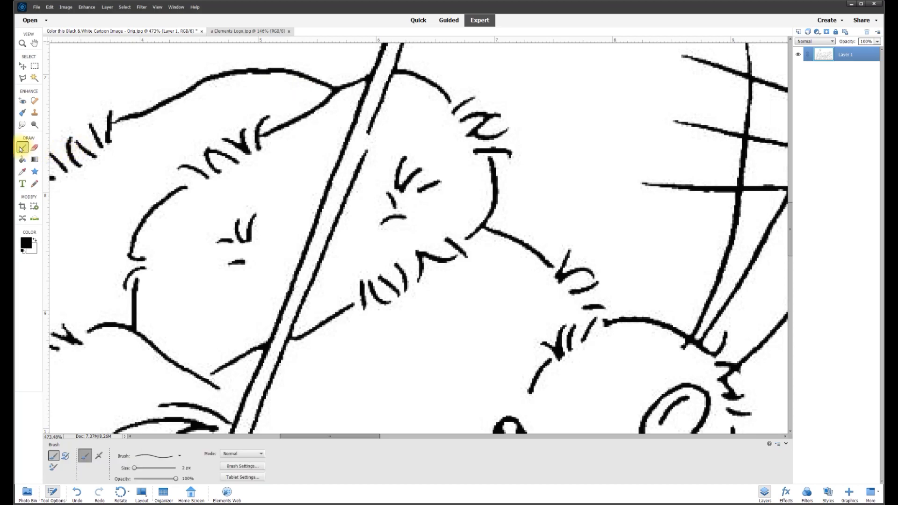
left_click(183, 457)
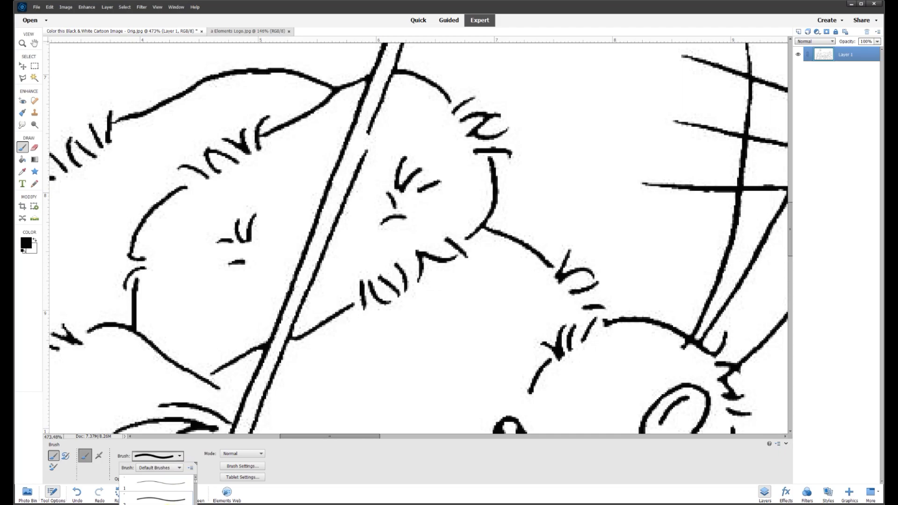
mouse_move(214, 298)
left_mouse_down()
mouse_move(199, 319)
mouse_move(210, 338)
mouse_move(244, 304)
left_mouse_up()
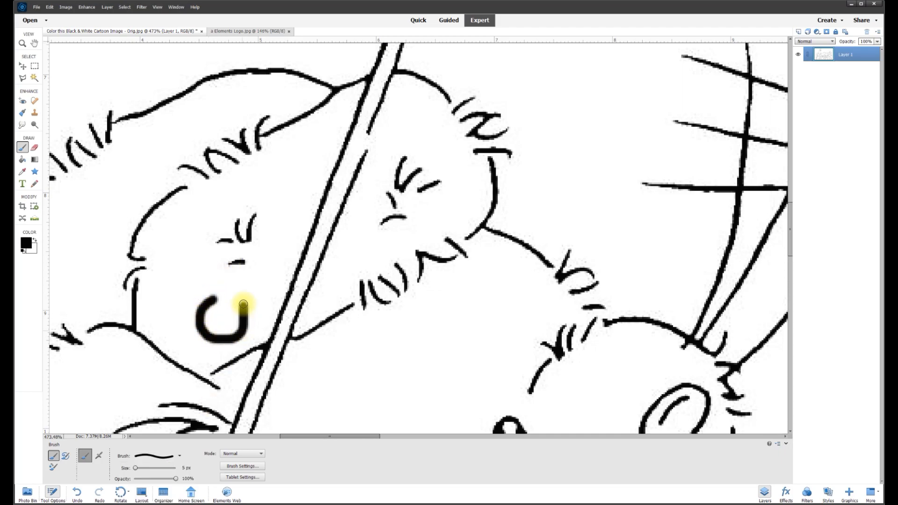
scroll(224, 328, "up", 4)
scroll(224, 328, "up", 2)
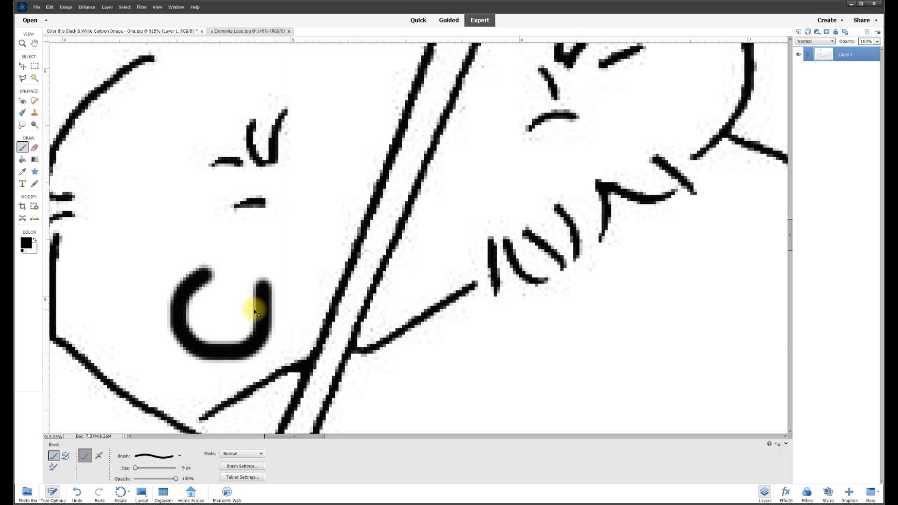
key("ctrl+z")
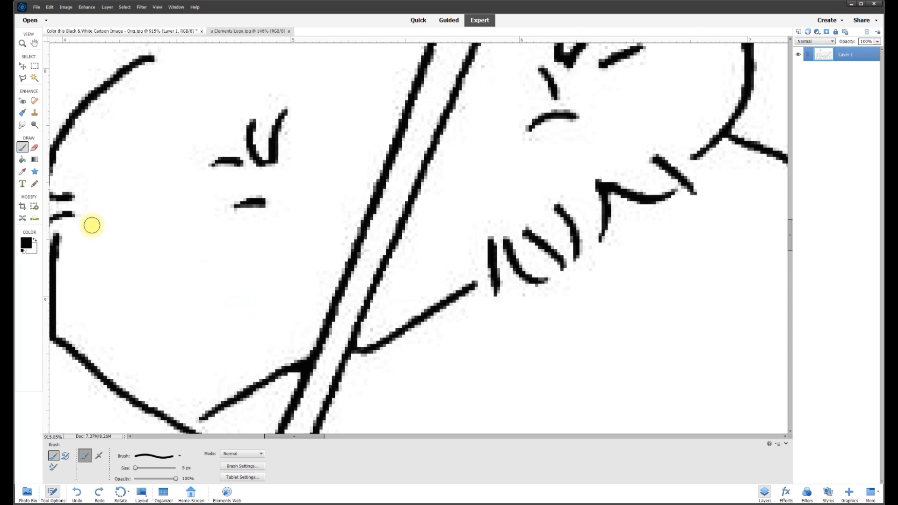
Try black Pencil strokes in the white area beside the pole at 25 px and at 2 px, undo both, and keep the 2 px size
left_click(35, 184)
mouse_move(167, 264)
left_mouse_down()
mouse_move(204, 315)
mouse_move(190, 251)
mouse_move(248, 326)
left_mouse_up()
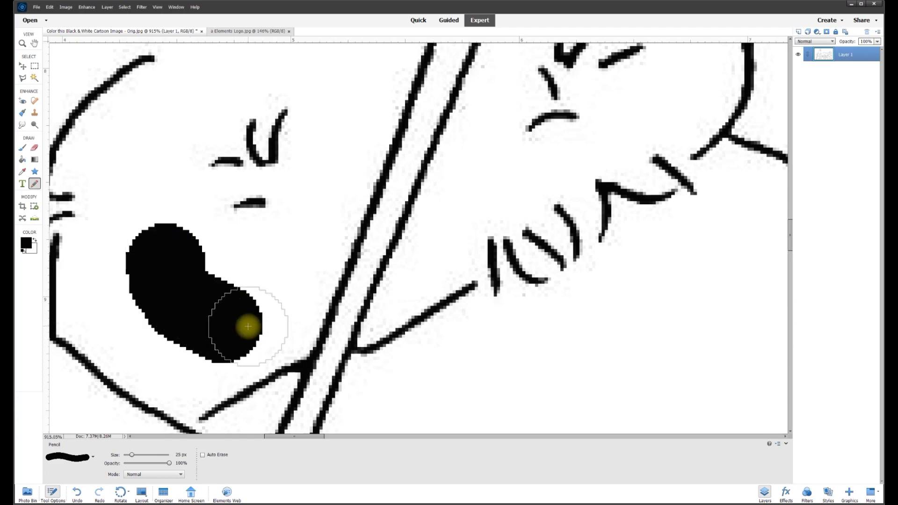
key("ctrl+z")
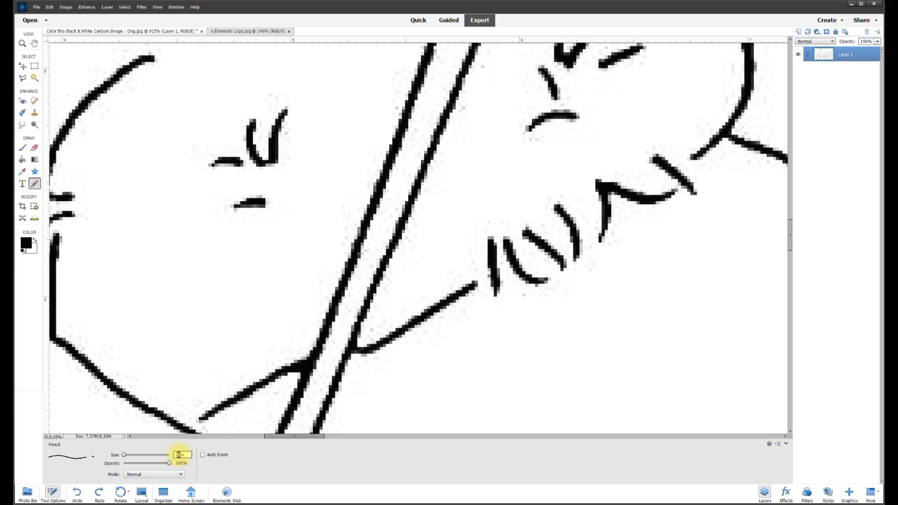
mouse_move(235, 339)
left_mouse_down()
mouse_move(260, 360)
mouse_move(282, 334)
left_mouse_up()
key("ctrl+z")
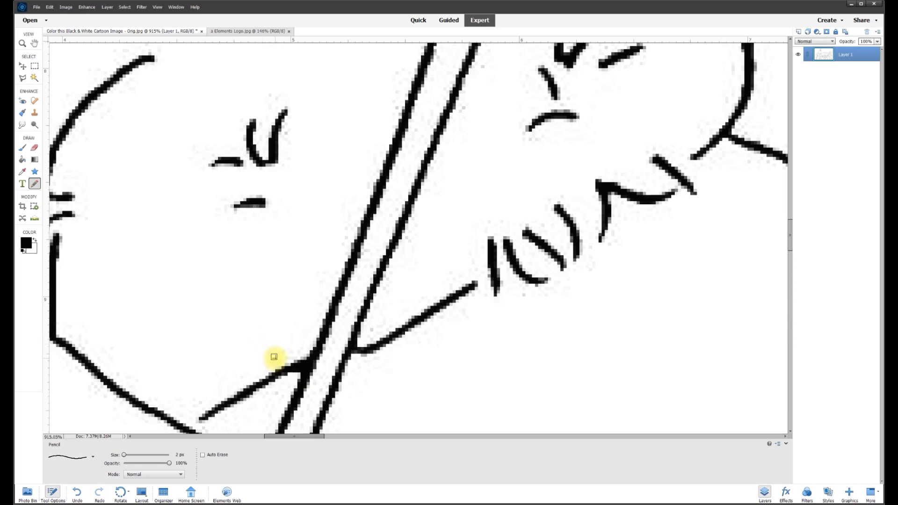
Close the gaps in the pole's edge and along the hat's fur brim with 2 px black Pencil strokes
left_click_drag(793, 239, 792, 265)
left_click_drag(314, 439, 283, 438)
scroll(457, 267, "down", 10)
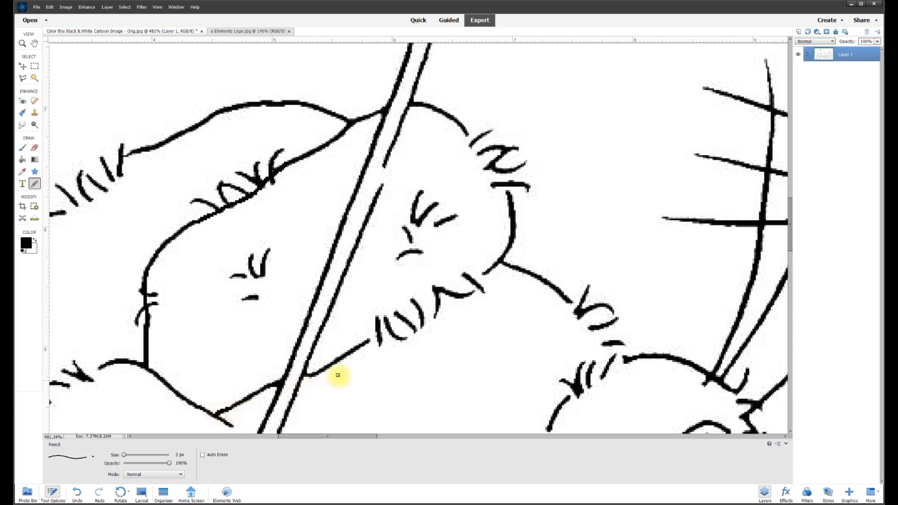
left_click_drag(377, 196, 386, 171)
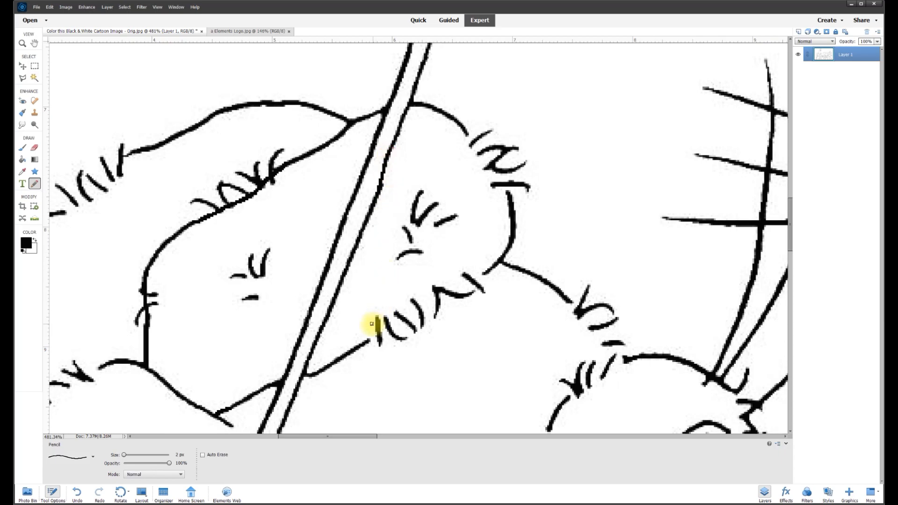
left_click_drag(388, 327, 484, 279)
left_click_drag(504, 181, 467, 131)
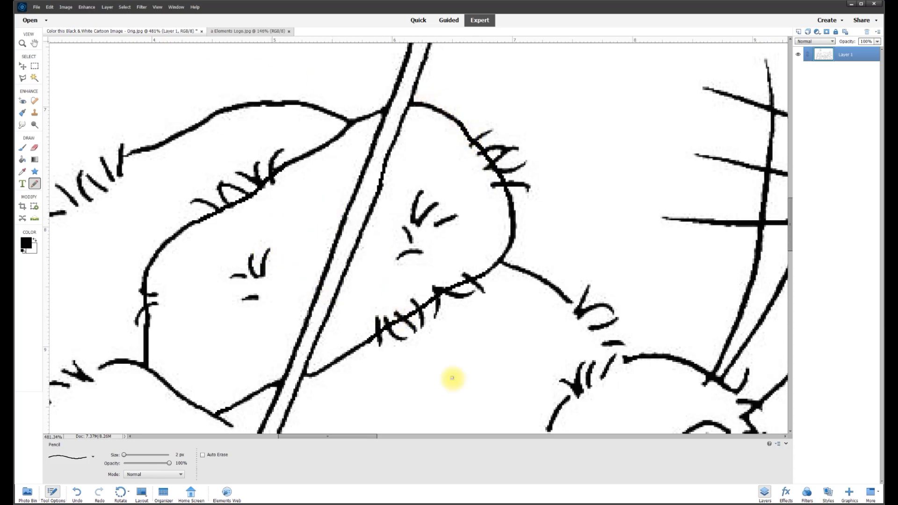
Close the gaps around the first mouse's ear and around its hand on the pole with the Pencil
left_click_drag(791, 226, 794, 257)
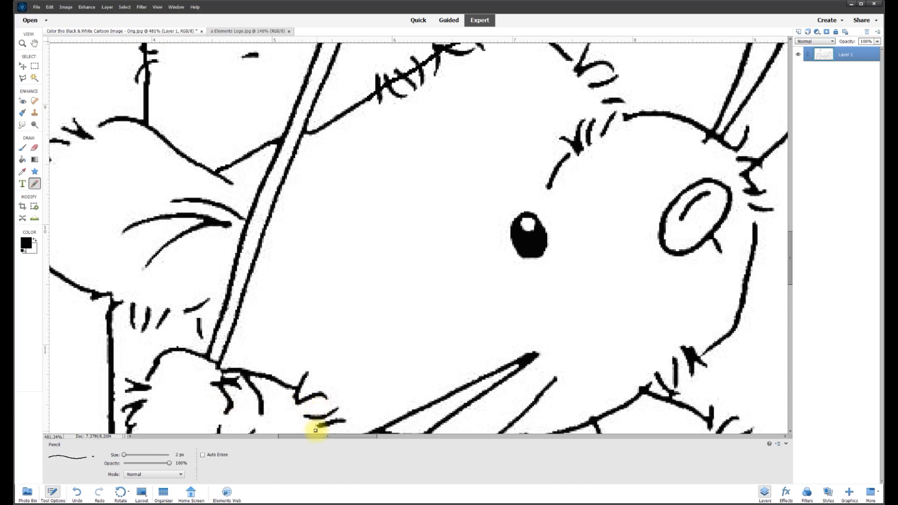
left_click_drag(316, 439, 302, 438)
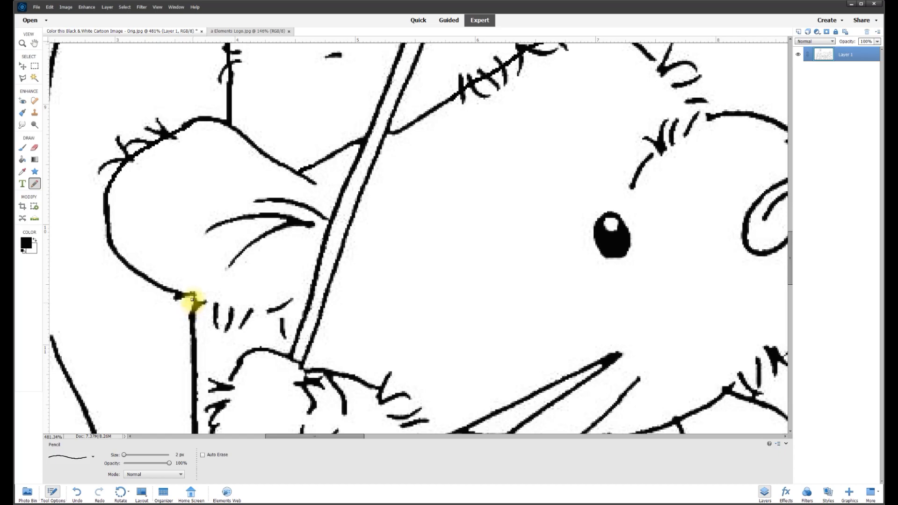
mouse_move(206, 307)
left_mouse_down()
mouse_move(252, 313)
mouse_move(312, 291)
left_mouse_up()
left_click_drag(790, 259, 790, 286)
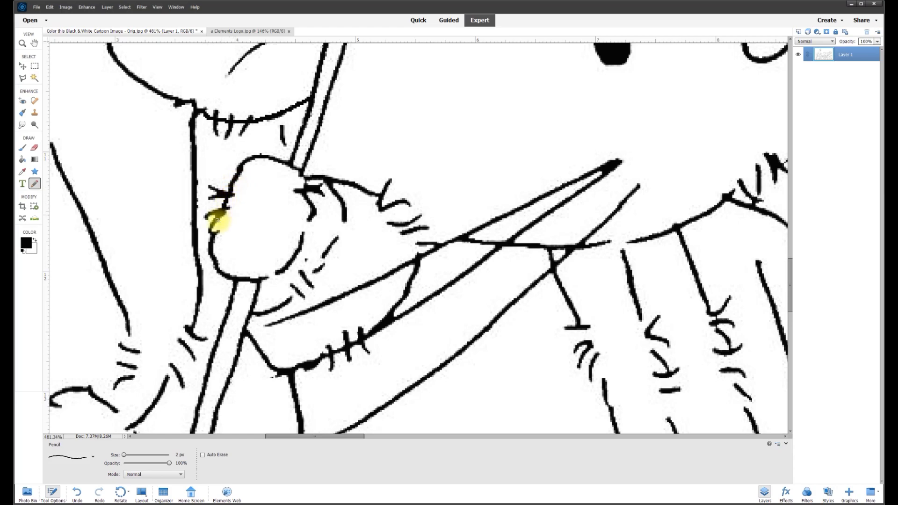
mouse_move(213, 236)
left_mouse_down()
mouse_move(281, 265)
mouse_move(301, 237)
mouse_move(297, 172)
mouse_move(260, 156)
left_mouse_up()
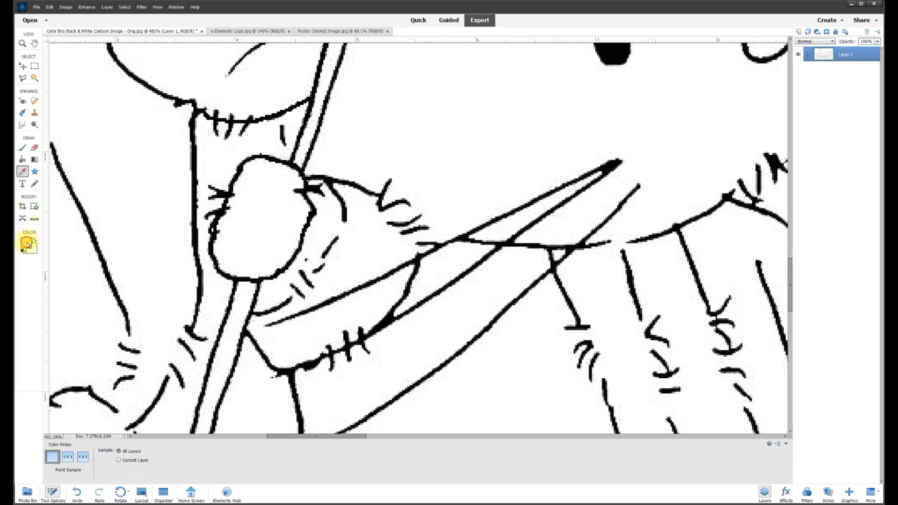
Check the tan foreground color (RGB 243, 214, 138) in the Color Picker and fill the first mouse's hand on the pole with it
left_click(27, 244)
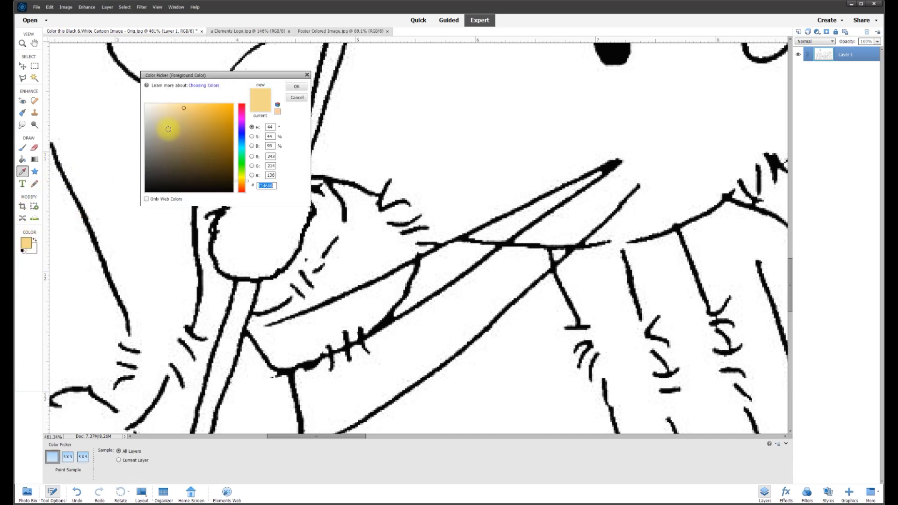
left_click(296, 87)
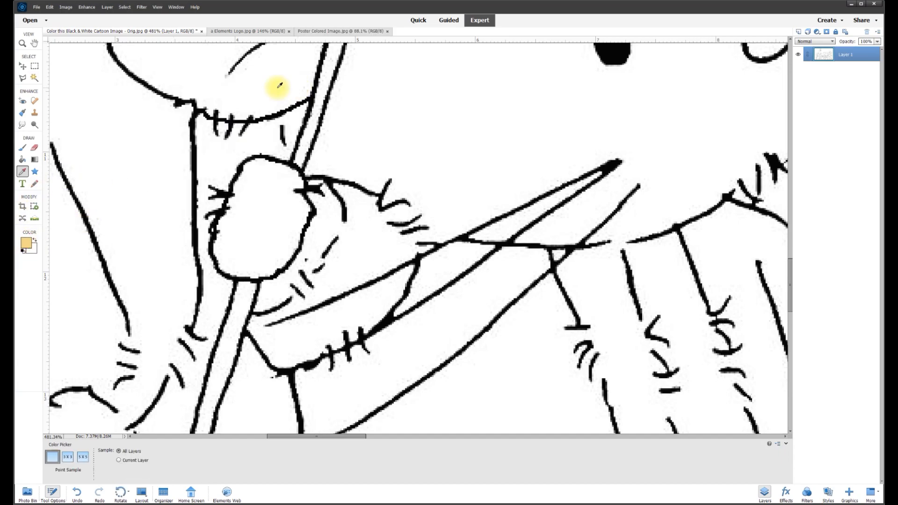
left_click(22, 159)
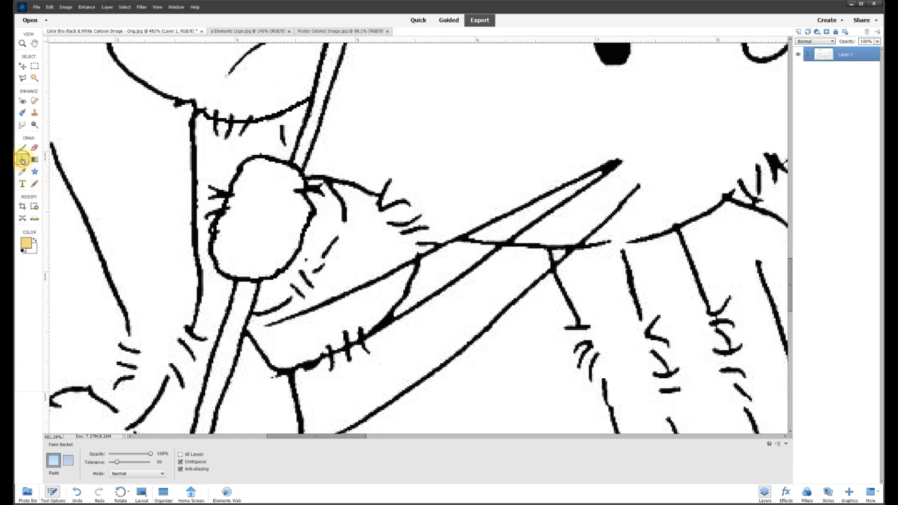
left_click(249, 218)
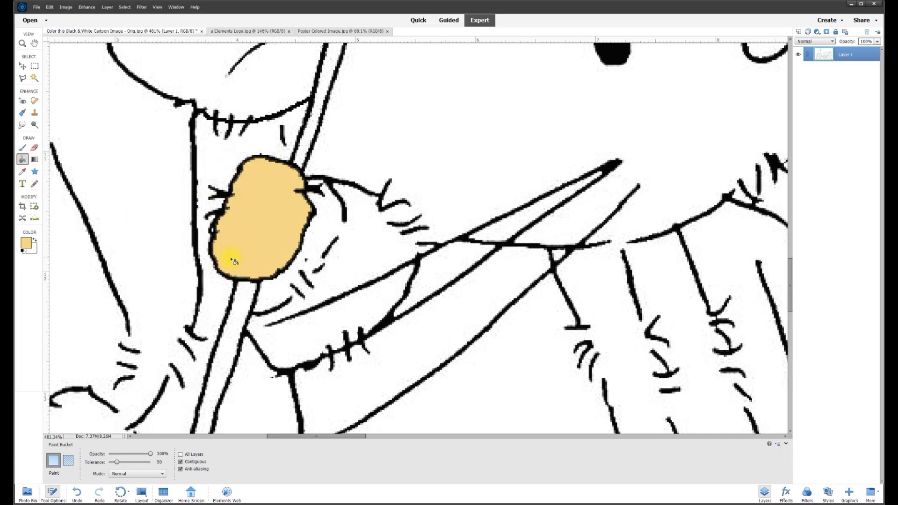
Close the gaps in the first mouse's chin, muzzle and forehead outline with 2 px black Pencil strokes
scroll(234, 261, "down", 10)
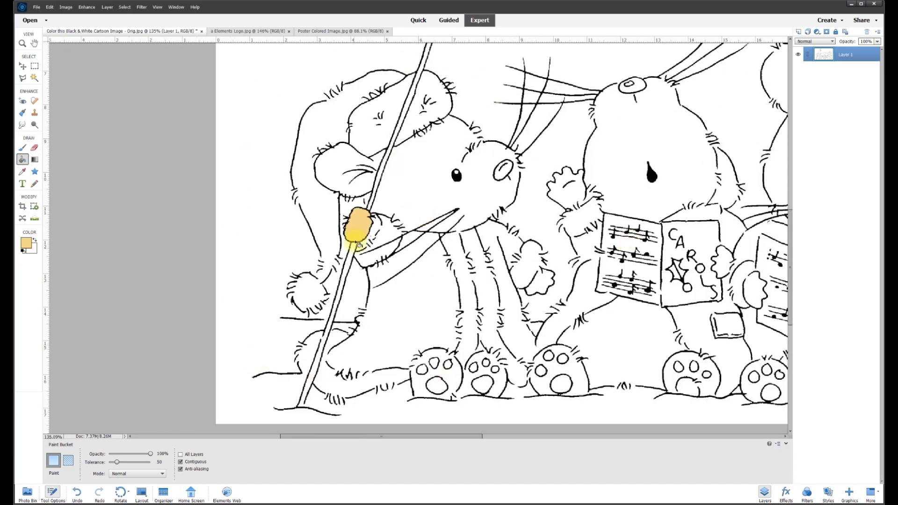
scroll(395, 275, "up", 5)
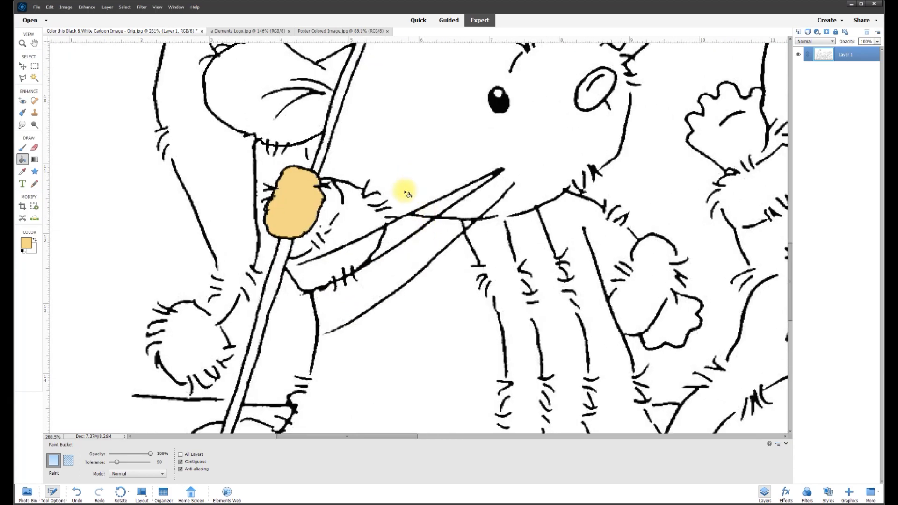
left_click_drag(401, 437, 432, 438)
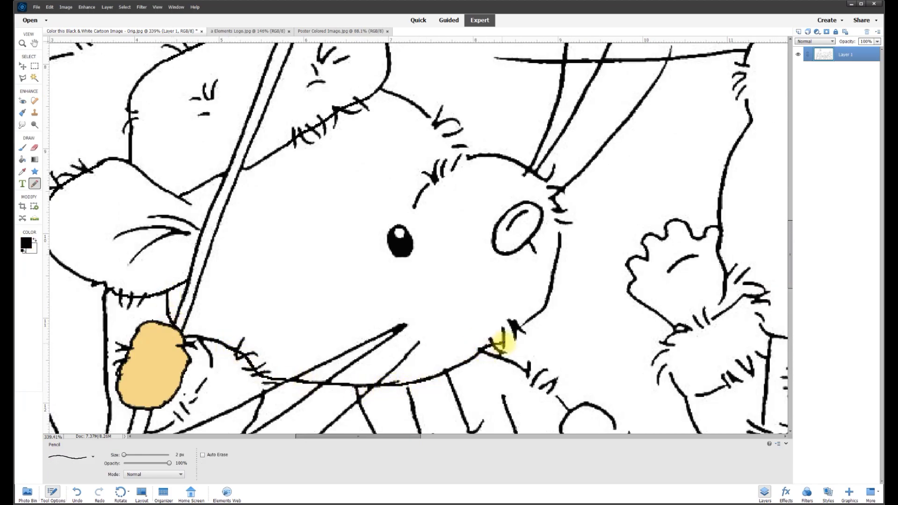
left_click_drag(505, 344, 536, 318)
left_click_drag(555, 196, 560, 234)
left_click_drag(447, 141, 456, 160)
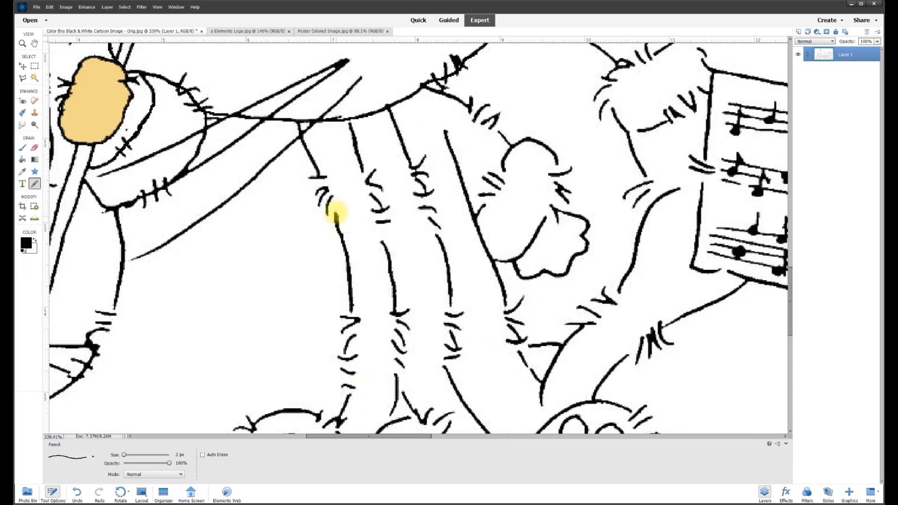
Close the gaps in the upper part of the first mouse's coat trim, its sleeve and its fur cuff
mouse_move(337, 210)
left_mouse_down()
mouse_move(363, 171)
mouse_move(385, 247)
left_mouse_up()
left_click_drag(438, 234, 413, 168)
left_click_drag(446, 133, 426, 88)
left_click_drag(473, 111, 500, 133)
left_click_drag(506, 167, 484, 206)
left_click_drag(546, 217, 557, 188)
Close the gaps in the lower coat trim and around the feet of the first mouse with the Pencil
left_click_drag(791, 300, 790, 327)
left_click_drag(352, 169, 351, 246)
left_click_drag(389, 284, 393, 272)
left_click_drag(396, 237, 397, 175)
left_click_drag(451, 165, 445, 227)
left_click_drag(405, 256, 398, 243)
mouse_move(335, 290)
left_mouse_down()
mouse_move(272, 287)
mouse_move(221, 324)
mouse_move(234, 392)
left_mouse_up()
left_click_drag(344, 379, 328, 399)
left_click_drag(364, 324, 370, 390)
left_click_drag(344, 403, 366, 395)
left_click_drag(410, 278, 467, 328)
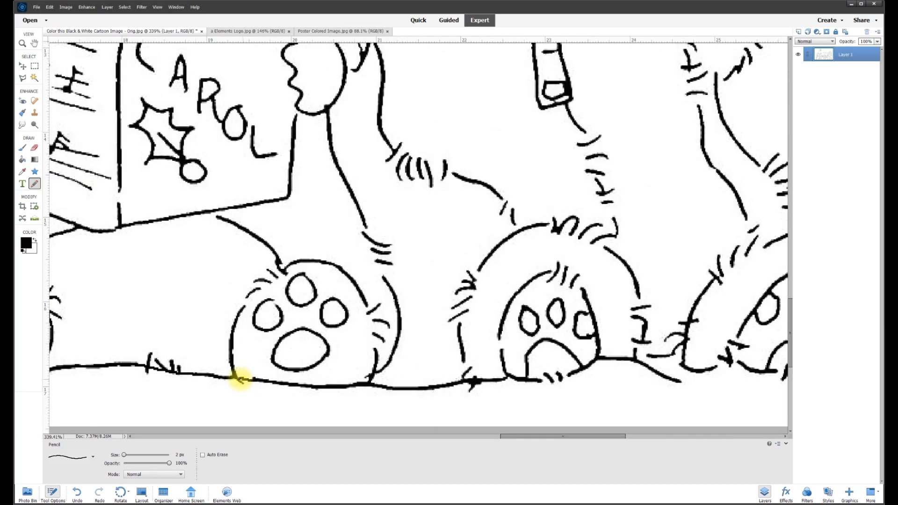
Close the gaps around the third mouse's foot and the adjacent foot and leg of the fourth mouse
left_click_drag(244, 307, 285, 271)
left_click_drag(367, 306, 375, 349)
left_click_drag(464, 361, 469, 380)
left_click_drag(460, 323, 479, 271)
left_click_drag(548, 225, 605, 247)
left_click_drag(639, 297, 636, 348)
left_click_drag(540, 381, 569, 376)
left_click_drag(500, 338, 502, 353)
left_click_drag(552, 271, 583, 290)
Close the remaining gaps in the outlines around the second mouse's body with the Pencil
mouse_move(555, 436)
left_mouse_down()
mouse_move(408, 437)
mouse_move(458, 436)
left_mouse_up()
scroll(306, 107, "up", 6)
left_click_drag(793, 279, 794, 256)
left_click_drag(476, 227, 470, 265)
left_click_drag(540, 177, 554, 134)
left_click_drag(401, 97, 418, 152)
left_click_drag(488, 436, 491, 436)
left_click_drag(415, 366, 417, 377)
left_click_drag(413, 314, 414, 359)
left_click_drag(412, 315, 267, 320)
mouse_move(266, 323)
left_mouse_down()
mouse_move(123, 296)
mouse_move(113, 400)
left_mouse_up()
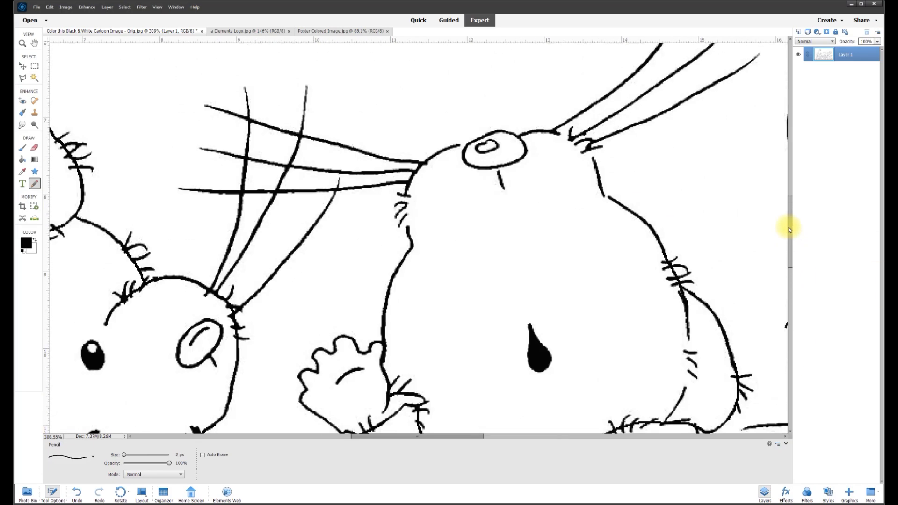
Close the remaining gaps in the head and ear outlines of the second, third and fourth mice
scroll(461, 170, "up", 1)
left_click_drag(367, 437, 451, 438)
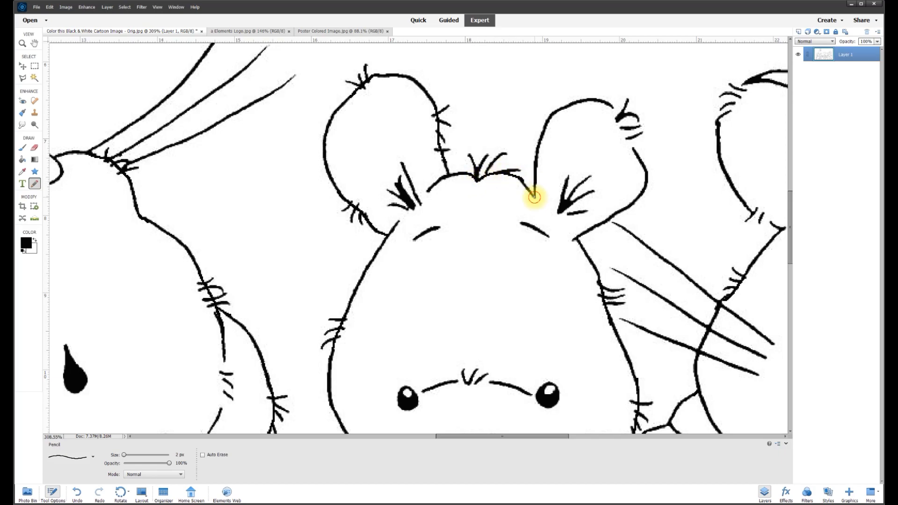
left_click_drag(527, 437, 600, 437)
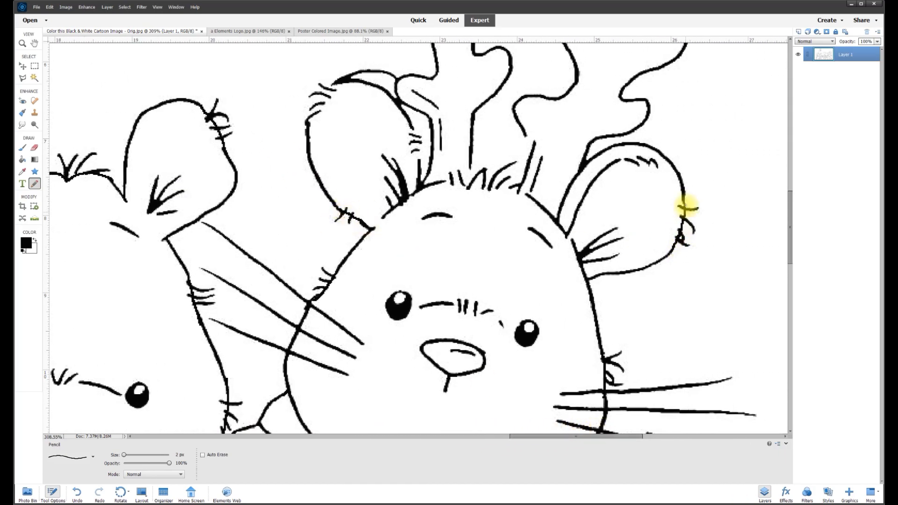
scroll(603, 215, "up", 3)
Sample the tan from the first mouse's hand and fill the other visible hands of all four mice with the Paint Bucket
key("ctrl+0")
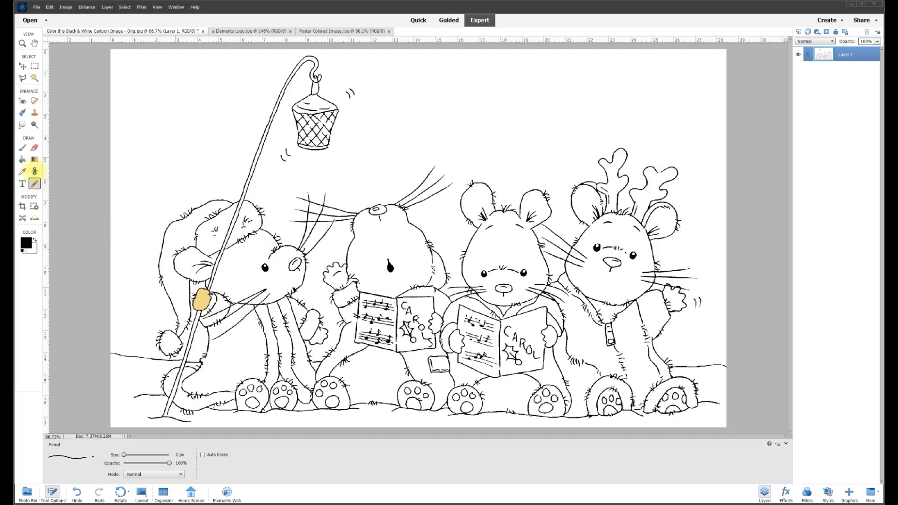
left_click(22, 173)
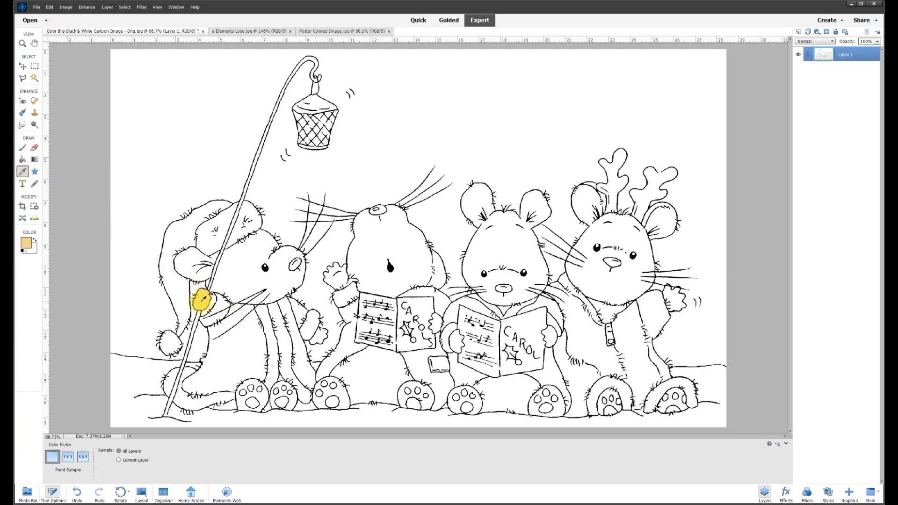
left_click(22, 159)
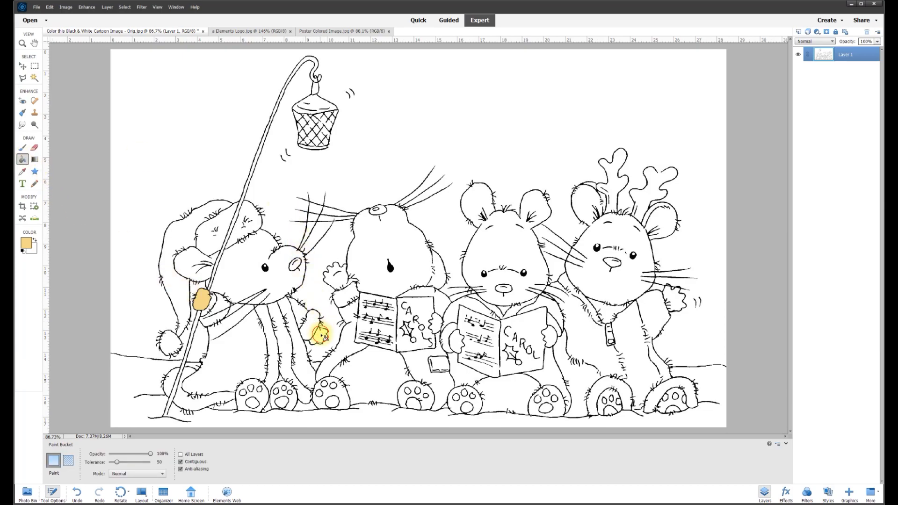
left_click(348, 283)
left_click(438, 326)
left_click(454, 341)
left_click(673, 298)
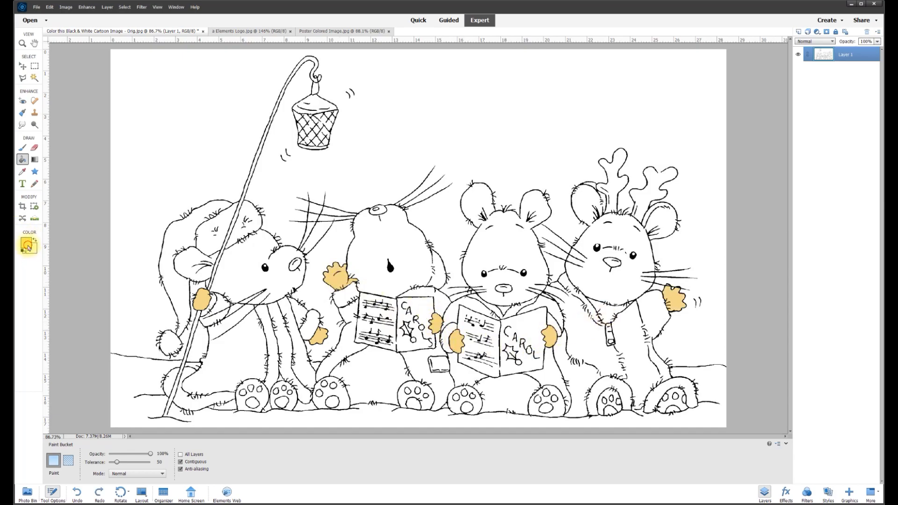
Set the foreground color to bright red and fill the first mouse's hat and the main part of its coat
left_click(27, 245)
left_click(242, 109)
left_click(233, 110)
left_click(296, 87)
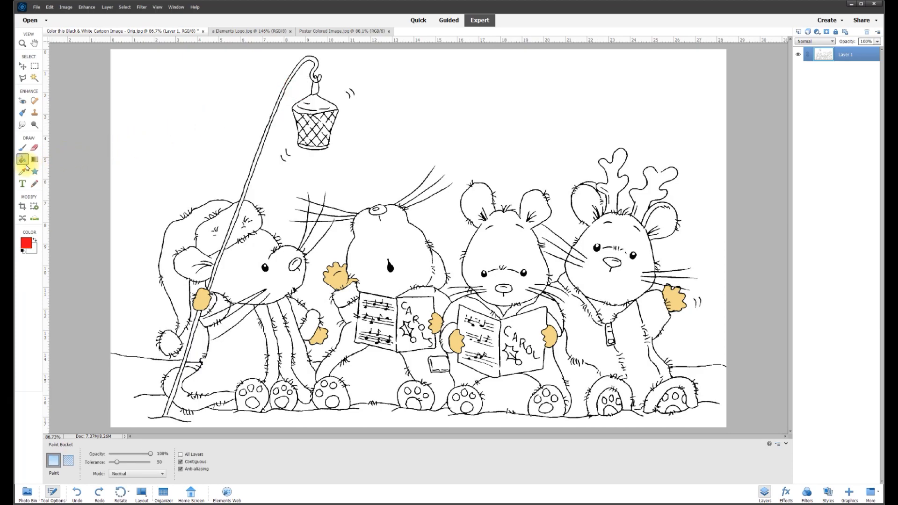
left_click(173, 307)
left_click(244, 339)
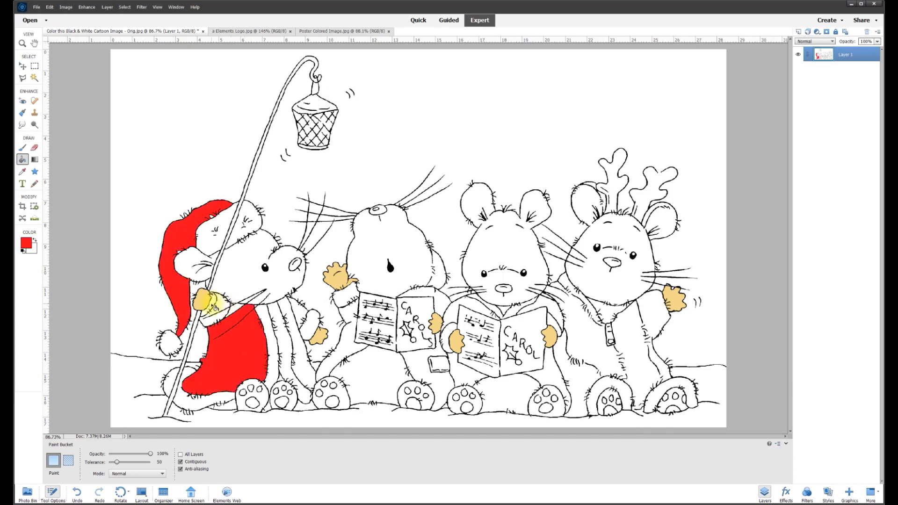
Fill the first mouse's sleeves, the holly berries on both songbooks and the fourth mouse's zipper pull with red
left_click(213, 304)
left_click(293, 322)
left_click(413, 340)
left_click(515, 361)
left_click(611, 337)
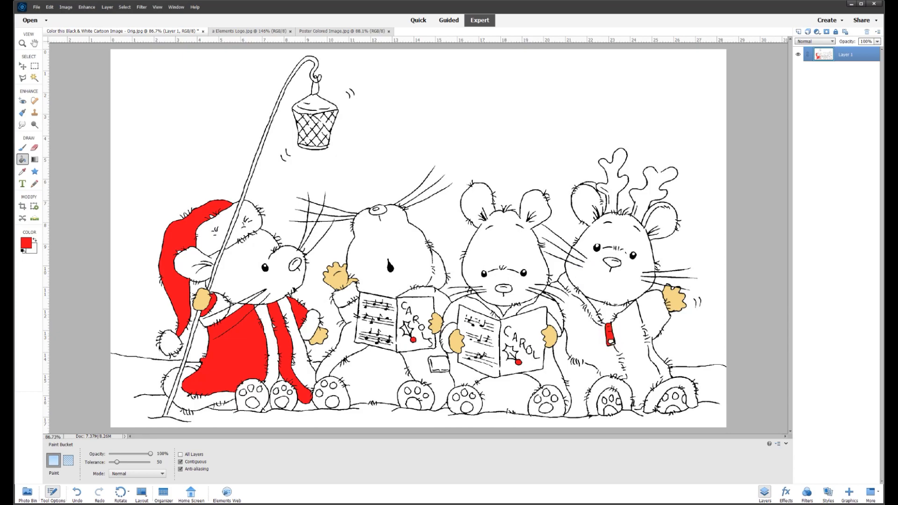
Set the foreground color to blue 2a0ce4 and fill the third mouse's collar and sleeves
left_click(31, 250)
left_click(242, 137)
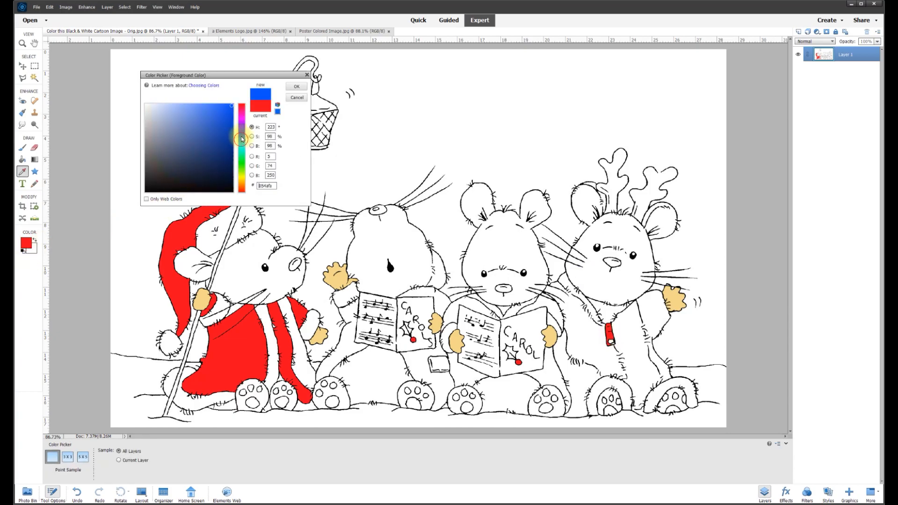
left_click(229, 113)
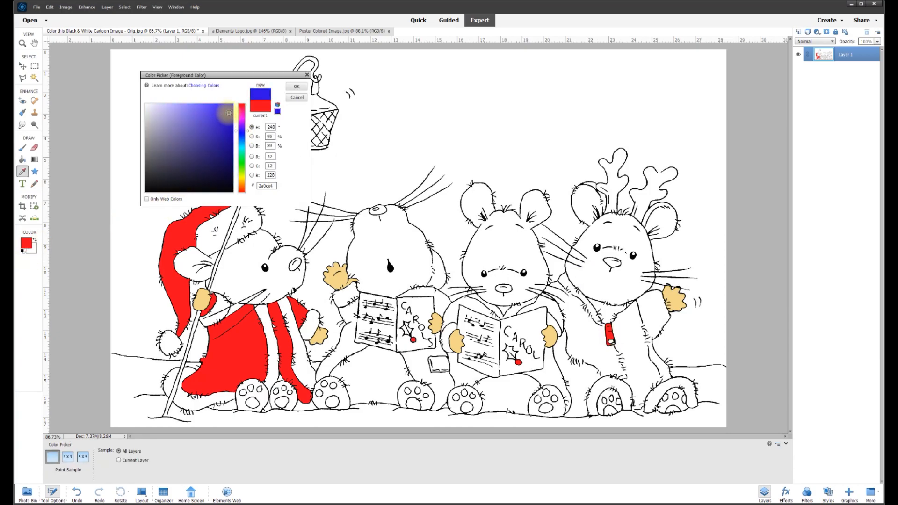
left_click(297, 87)
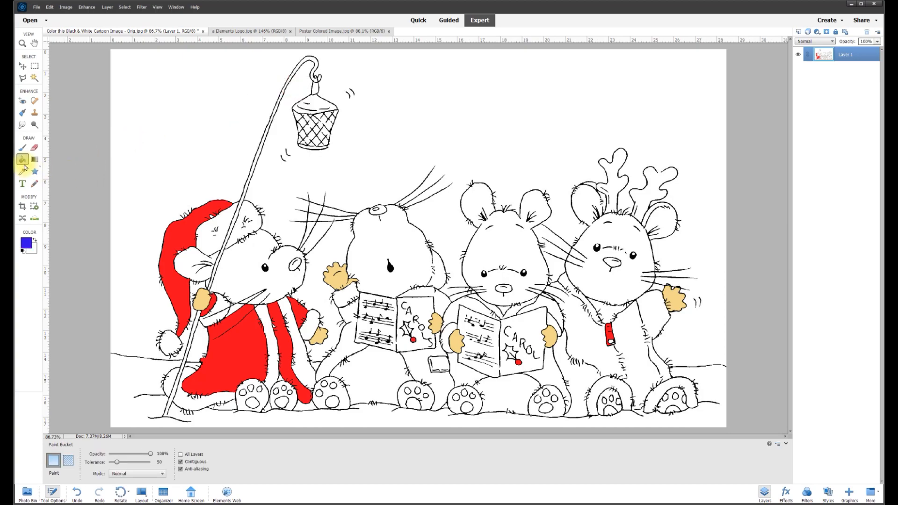
left_click(489, 308)
left_click(445, 337)
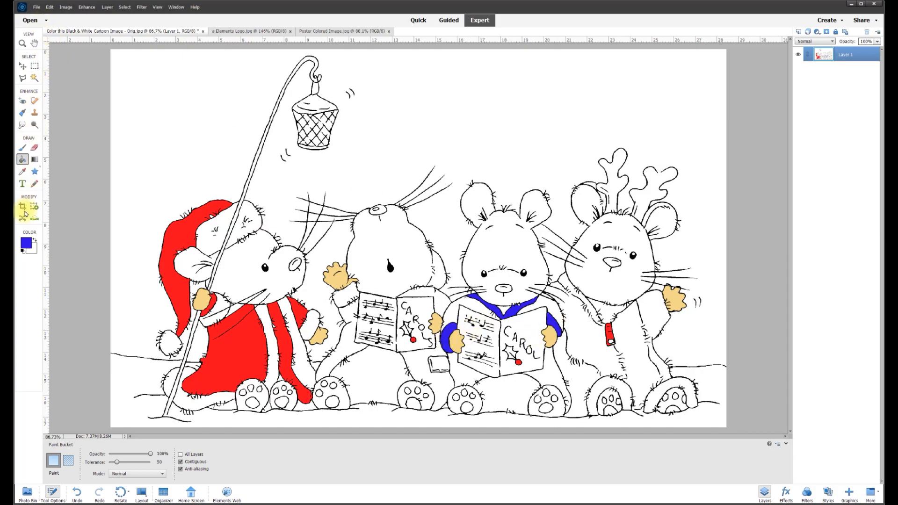
Set the foreground color to teal 71dcbd and fill all visible parts of the second mouse's coat with the Paint Bucket
left_click(25, 242)
left_click(241, 152)
left_click(194, 108)
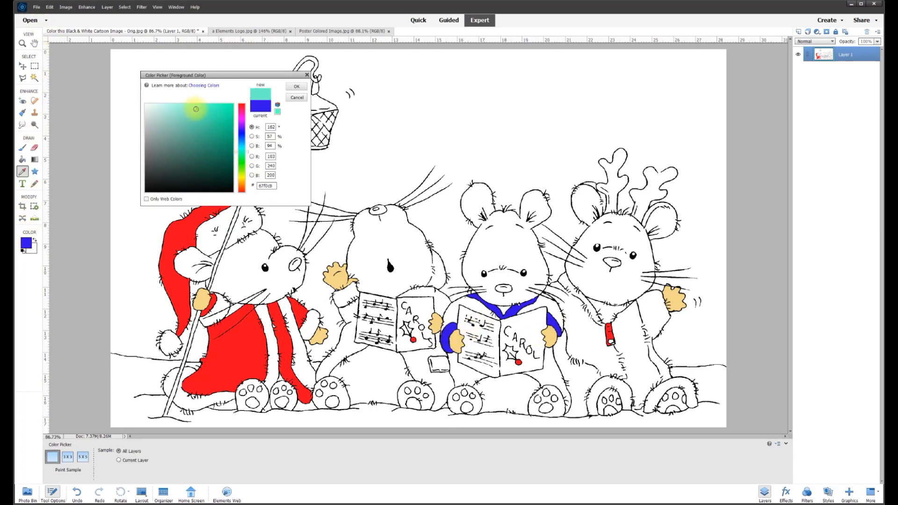
left_click_drag(188, 115, 188, 116)
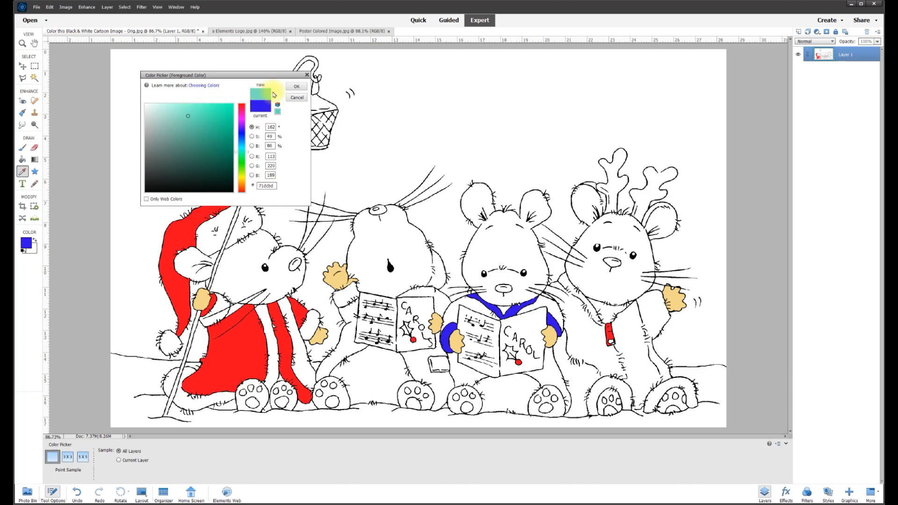
left_click(299, 89)
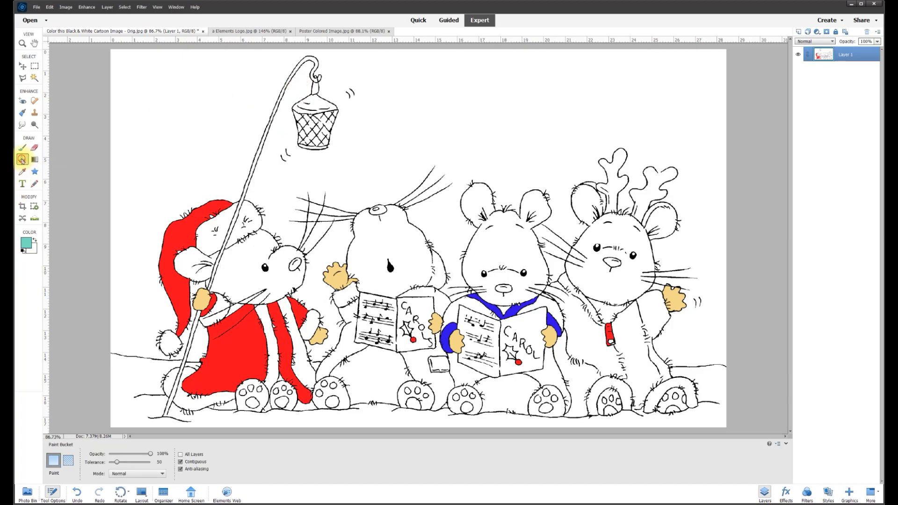
left_click(441, 302)
left_click(425, 370)
left_click(347, 344)
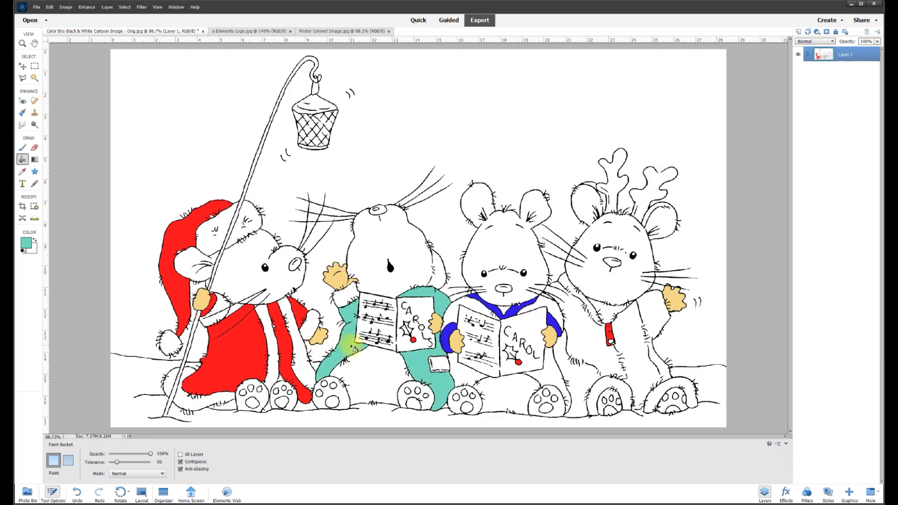
Set the foreground color to a darker, grayer teal and fill the second mouse's raised cuff and coat pocket
left_click(25, 243)
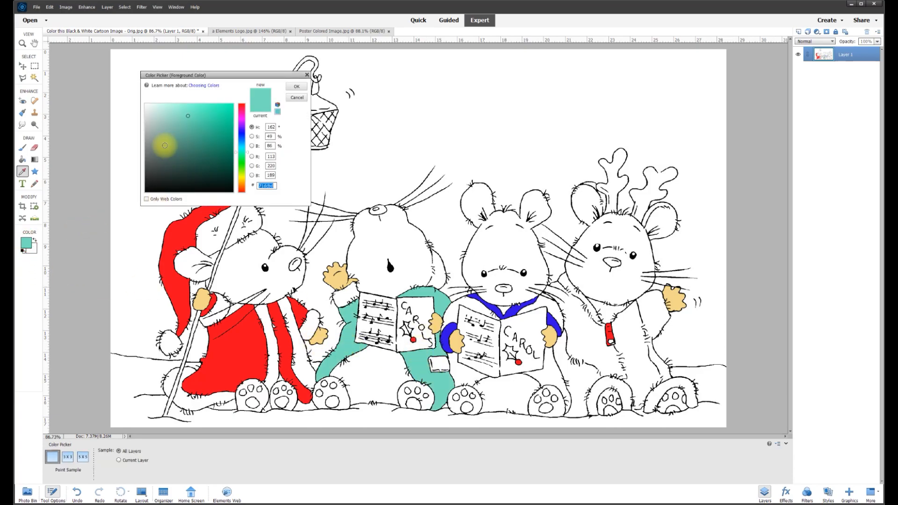
left_click(296, 86)
left_click(345, 294)
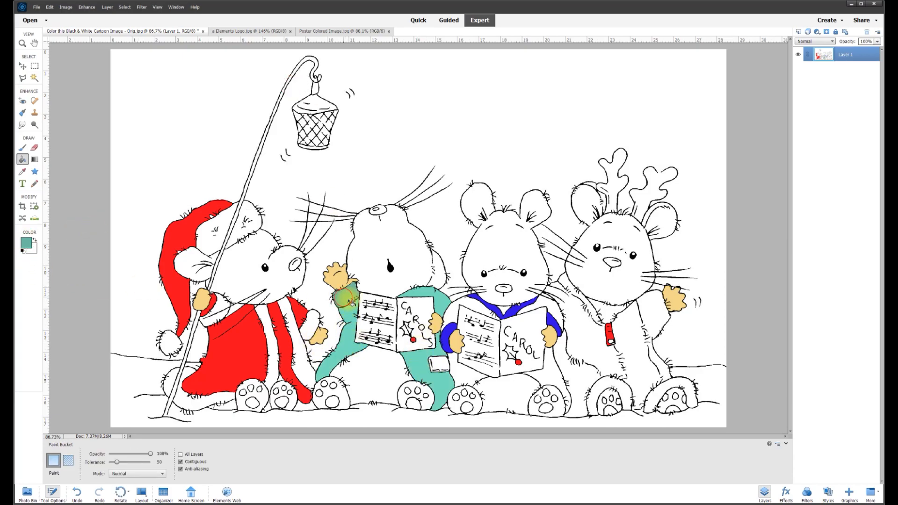
Try to fill the fourth mouse's coat with the darker teal, and undo the fill
left_click(604, 351)
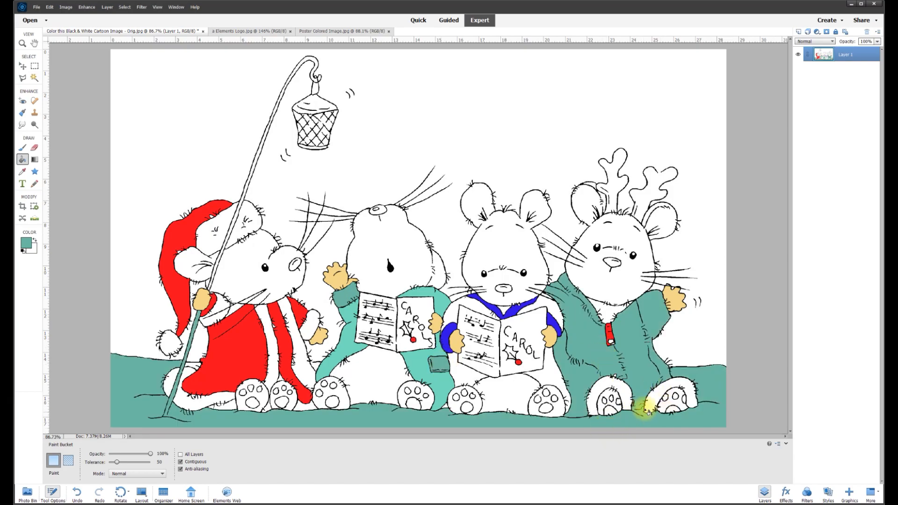
key("ctrl+z")
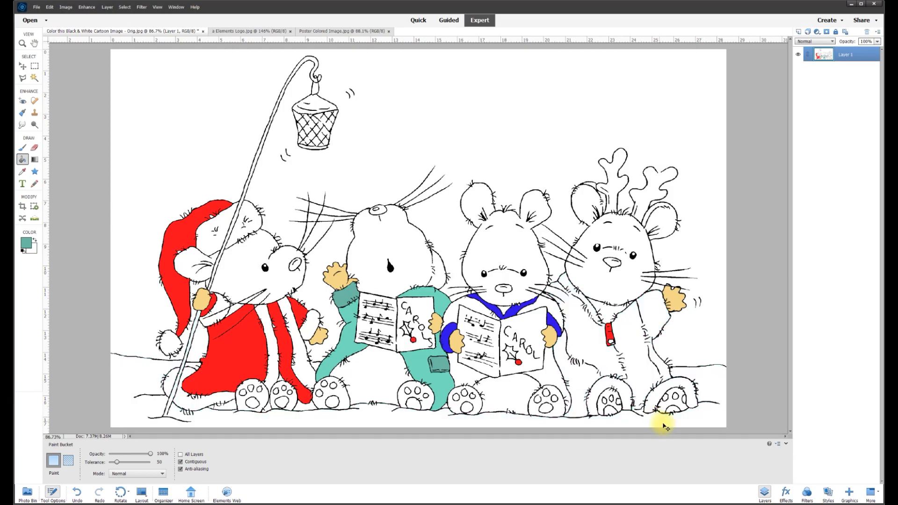
Sample black from an outline and close the gap in the ground line between the fourth mouse's feet with the Pencil
scroll(683, 401, "up", 5)
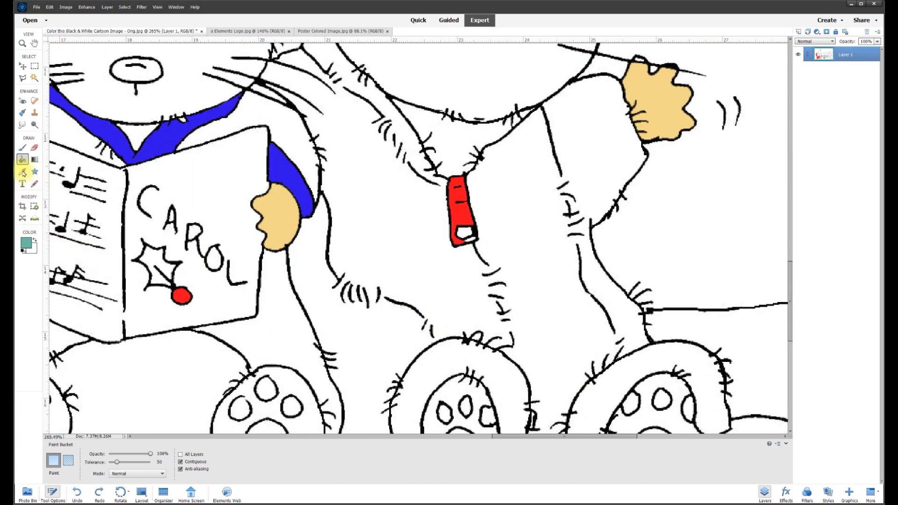
left_click(23, 173)
left_click(529, 381)
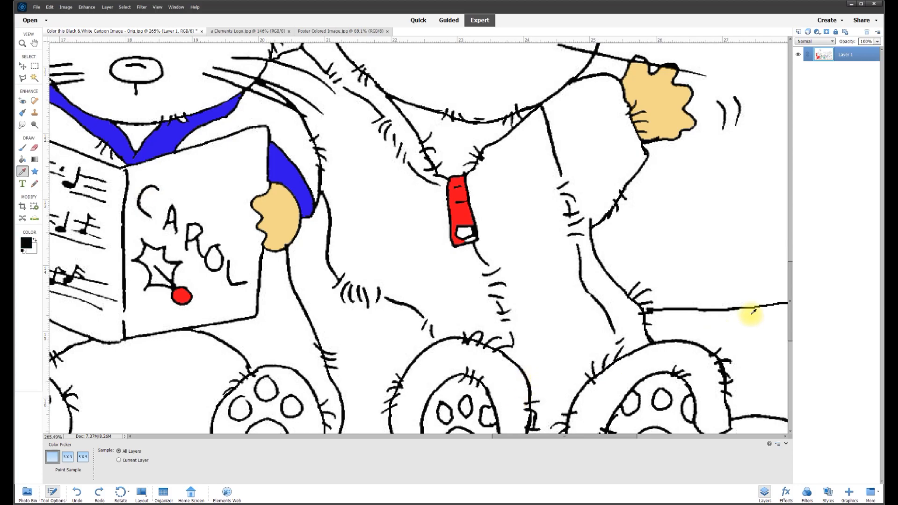
left_click_drag(791, 307, 792, 326)
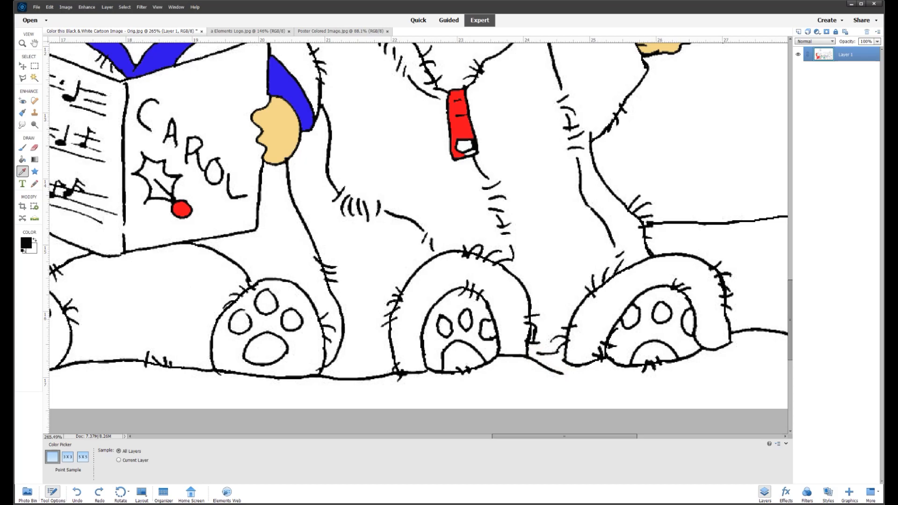
left_click(34, 185)
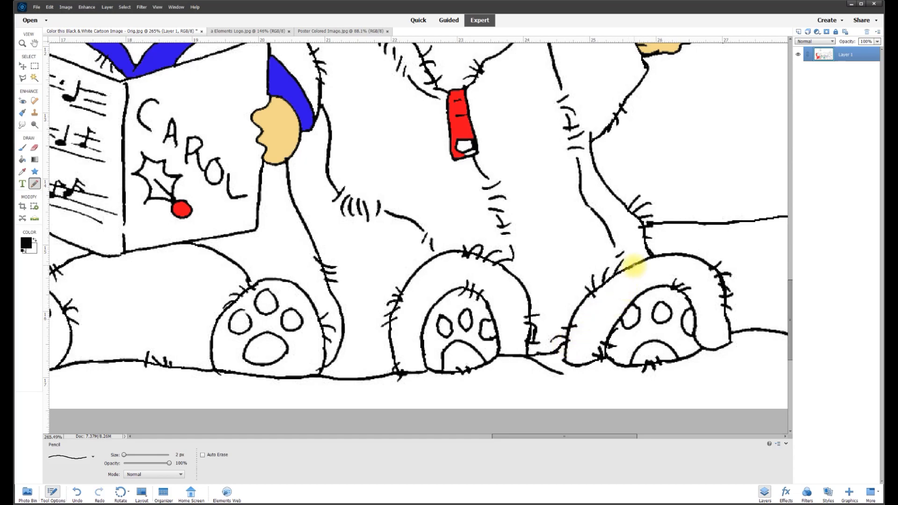
Sample the darker teal from the second mouse's pocket and fill the fourth mouse's coat with the Paint Bucket
scroll(515, 258, "down", 3)
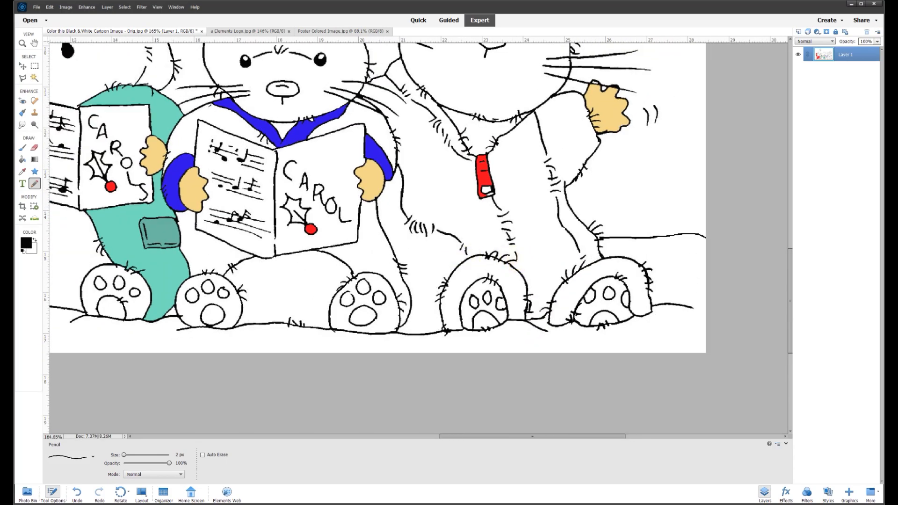
scroll(109, 191, "down", 5)
scroll(100, 194, "up", 5)
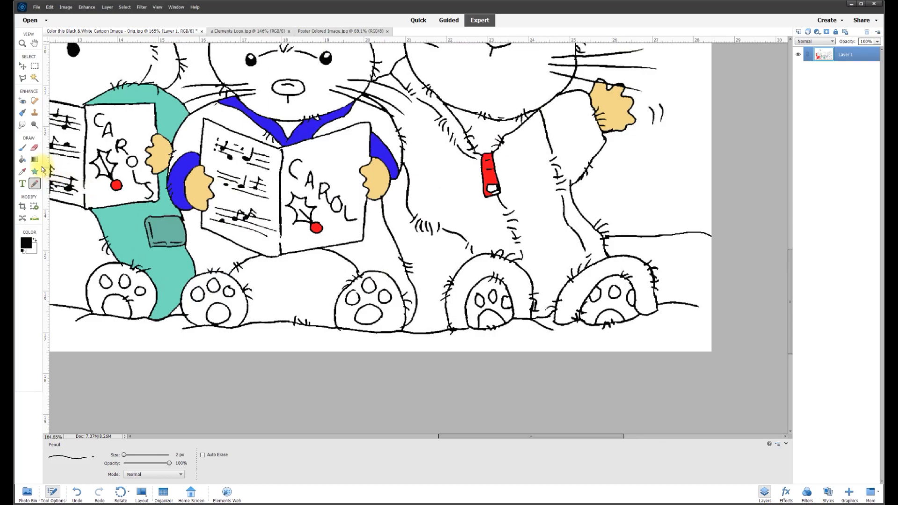
left_click(22, 172)
left_click(144, 229)
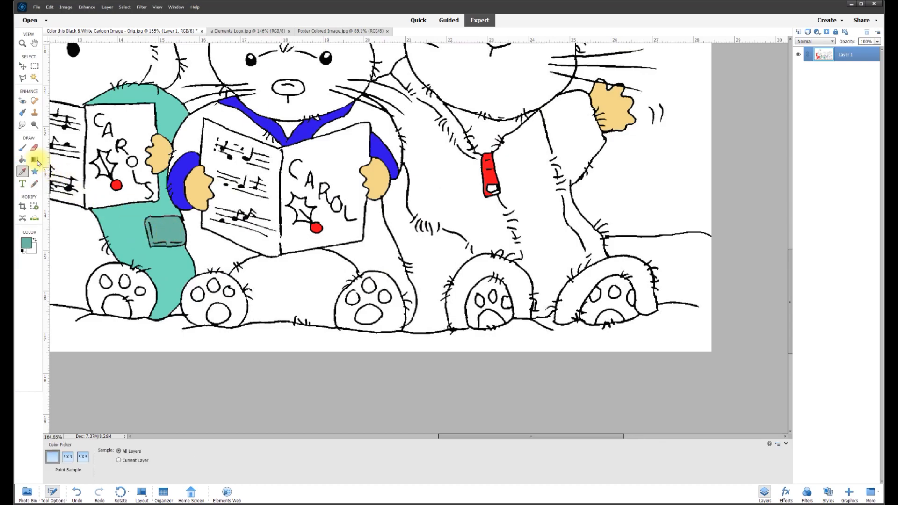
left_click(22, 159)
left_click(476, 211)
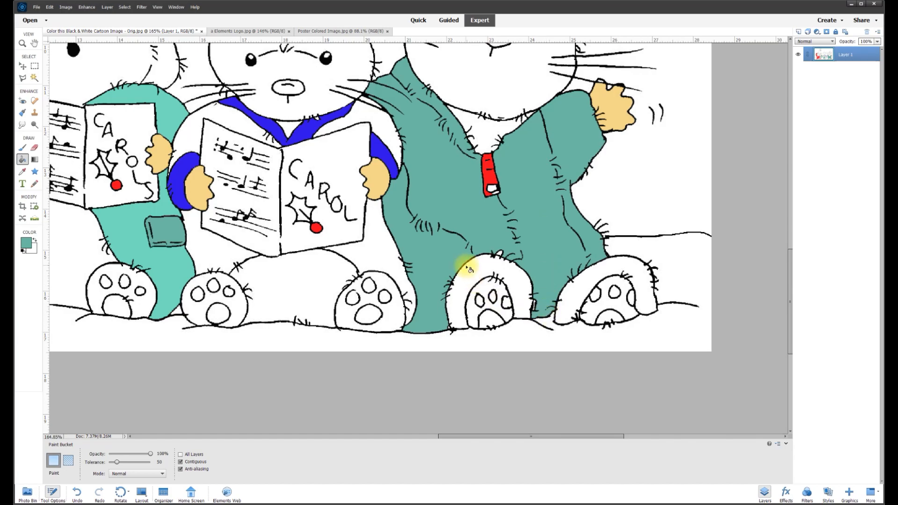
Set the foreground color to light blue bdecf0 and fill the sky, including the enclosed areas between the first two mice and their whiskers
scroll(450, 268, "down", 2)
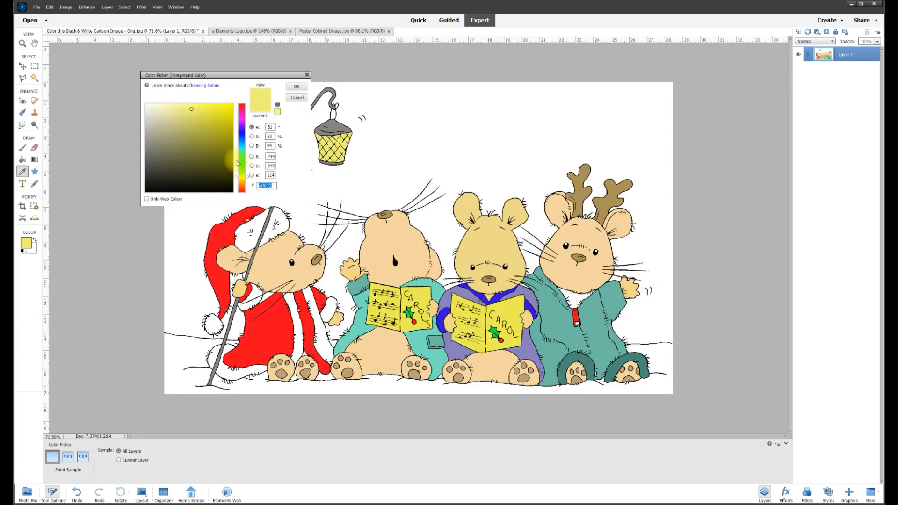
left_click(242, 152)
left_click_drag(243, 149, 243, 150)
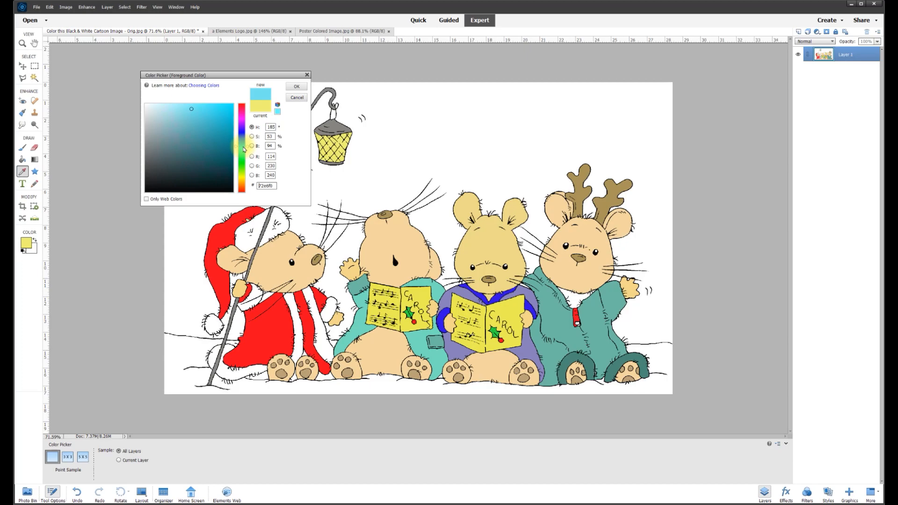
left_click(170, 109)
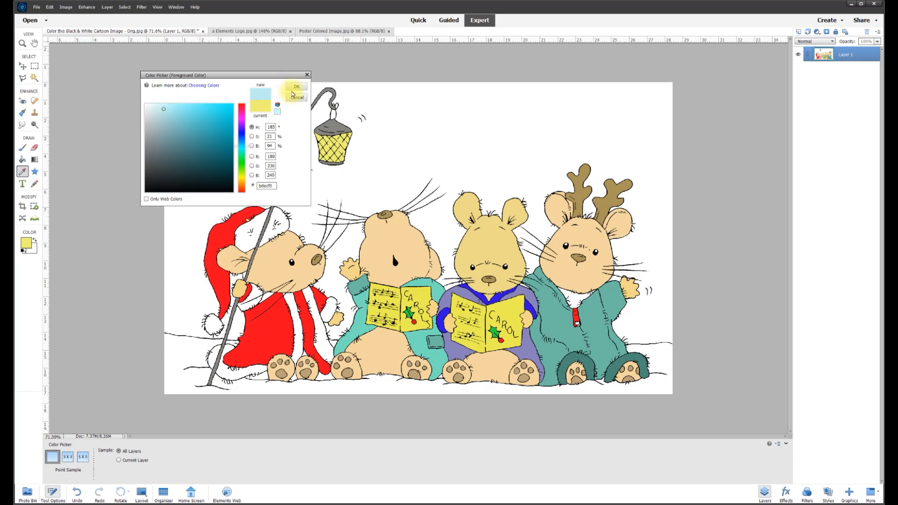
left_click(296, 89)
left_click(22, 159)
left_click(222, 162)
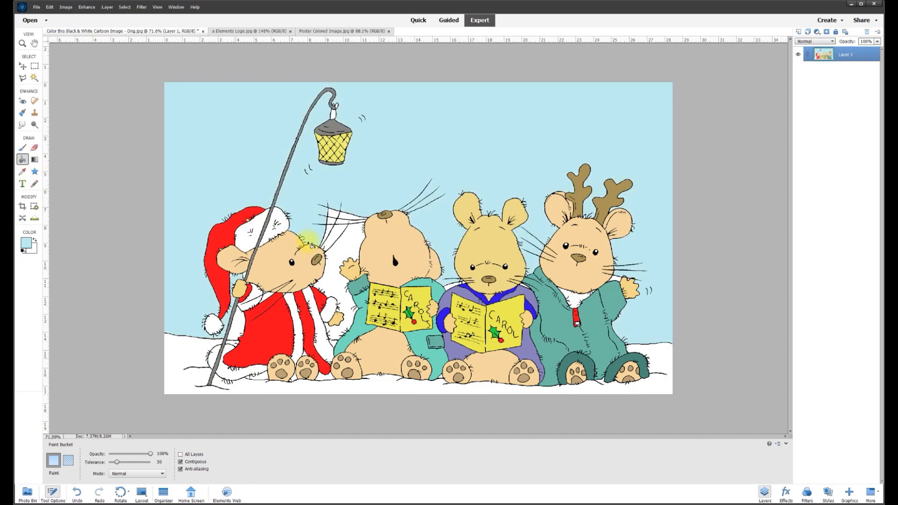
left_click(354, 242)
left_click(332, 230)
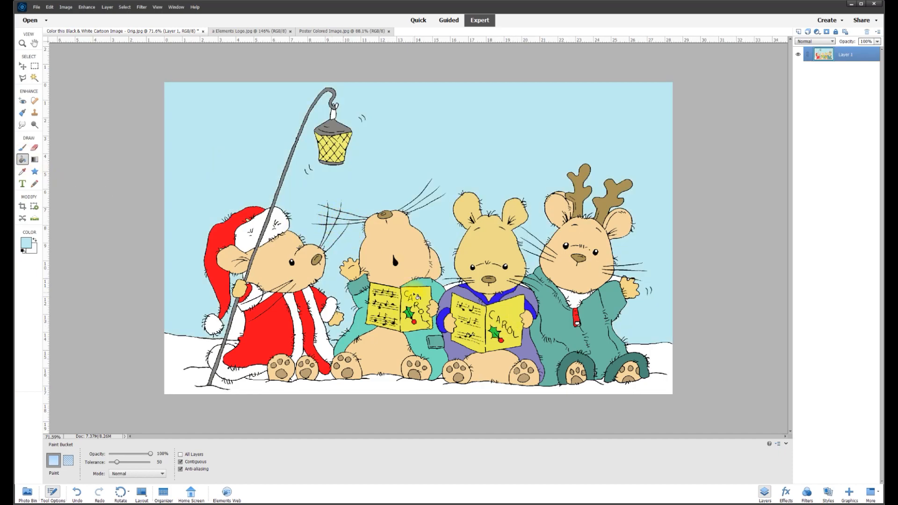
Set the foreground color to light gray e4e6e6, fill the snowy ground, and sample the peach from the second mouse
key("ctrl+equal")
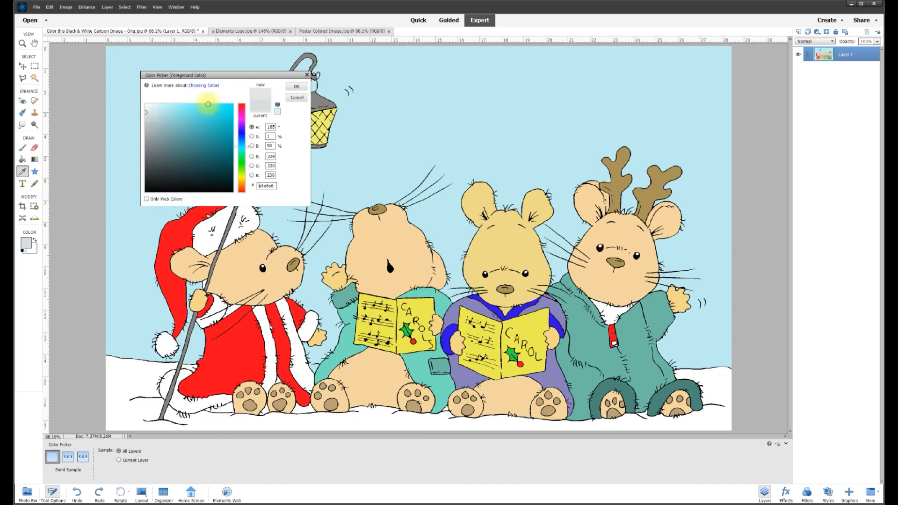
left_click(296, 87)
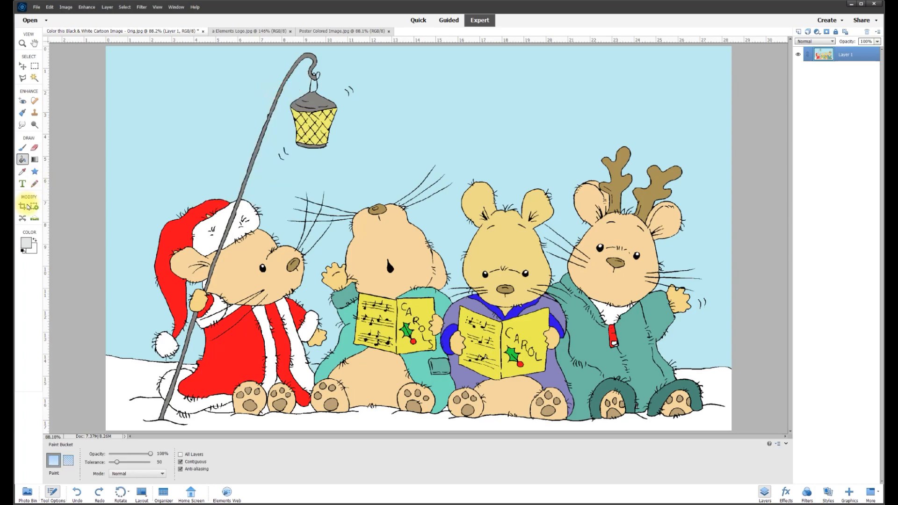
left_click(132, 386)
left_click(410, 299, "alt")
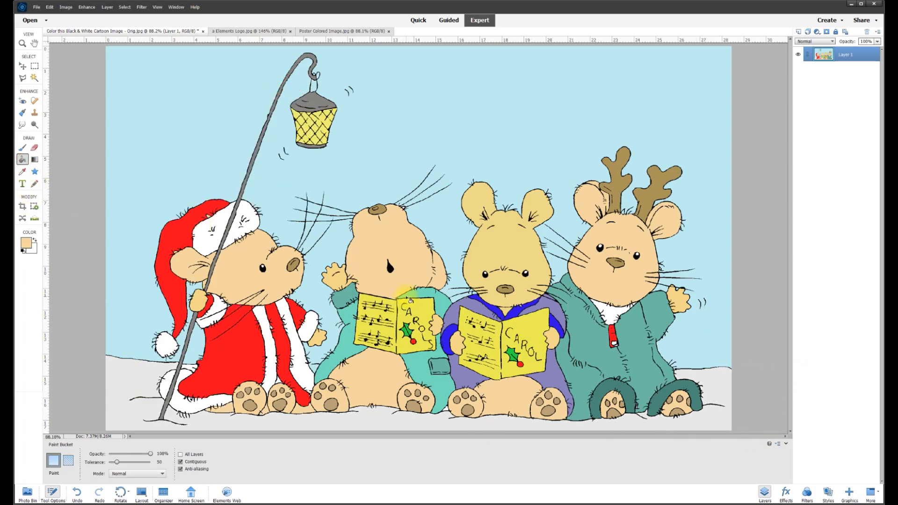